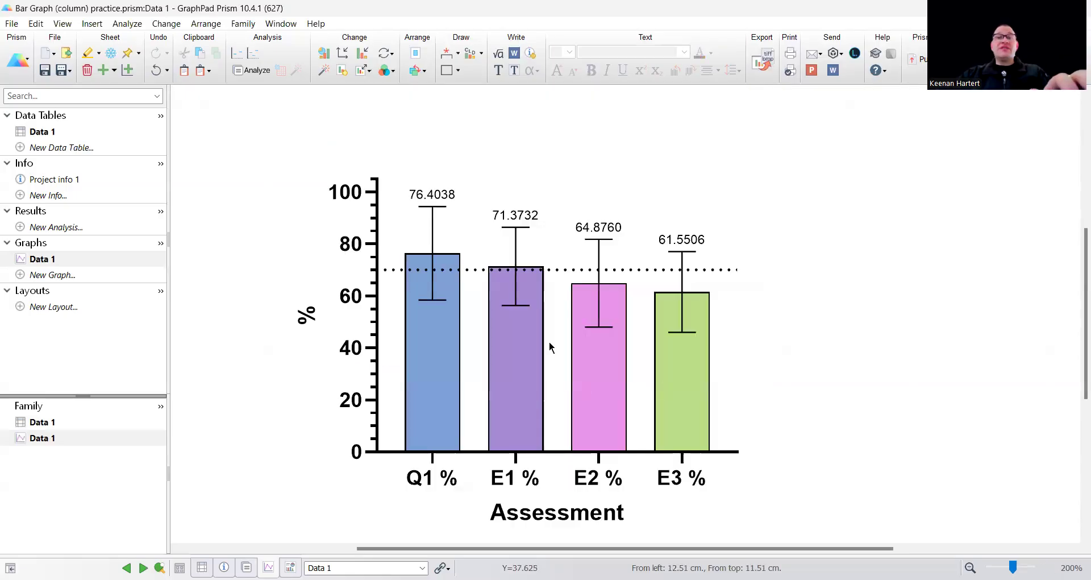
scroll(547, 349, down, 1)
scroll(497, 354, up, 1)
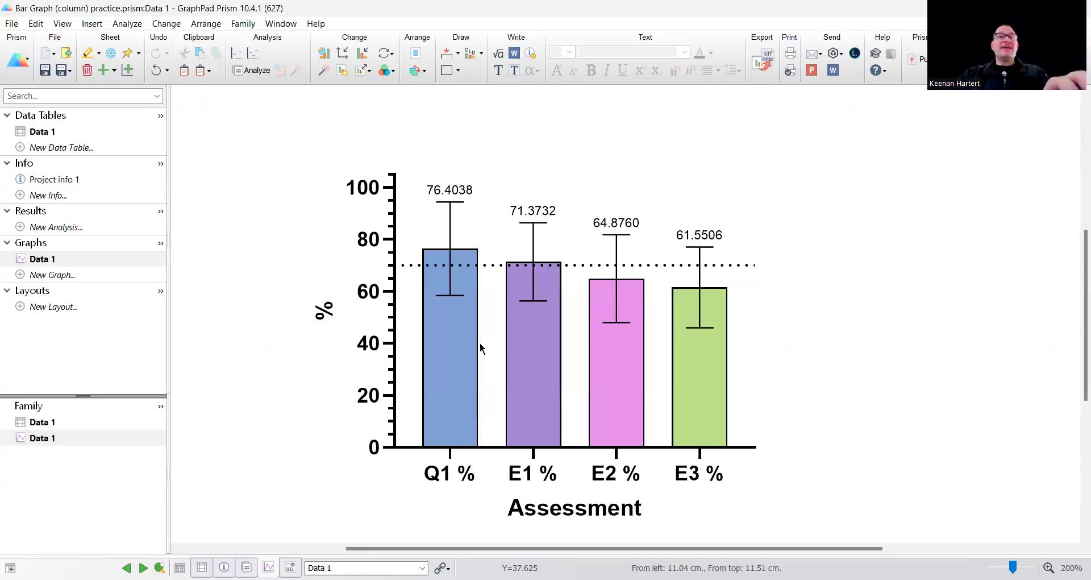
click(168, 25)
mouse_move(231, 166)
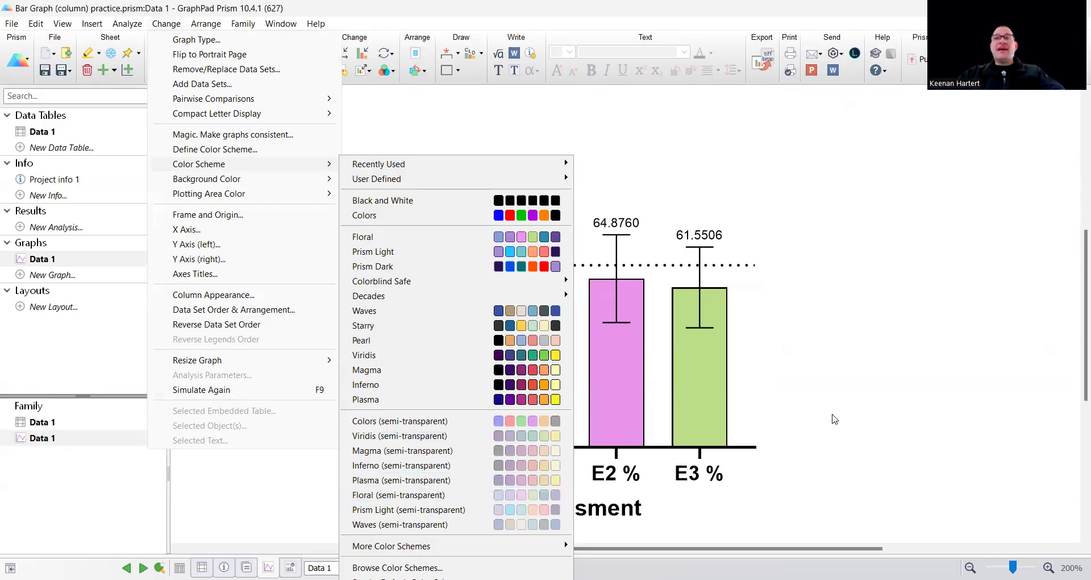
click(706, 277)
Set the space between columns of the bar graph to 25% of column width and confirm
mouse_move(531, 292)
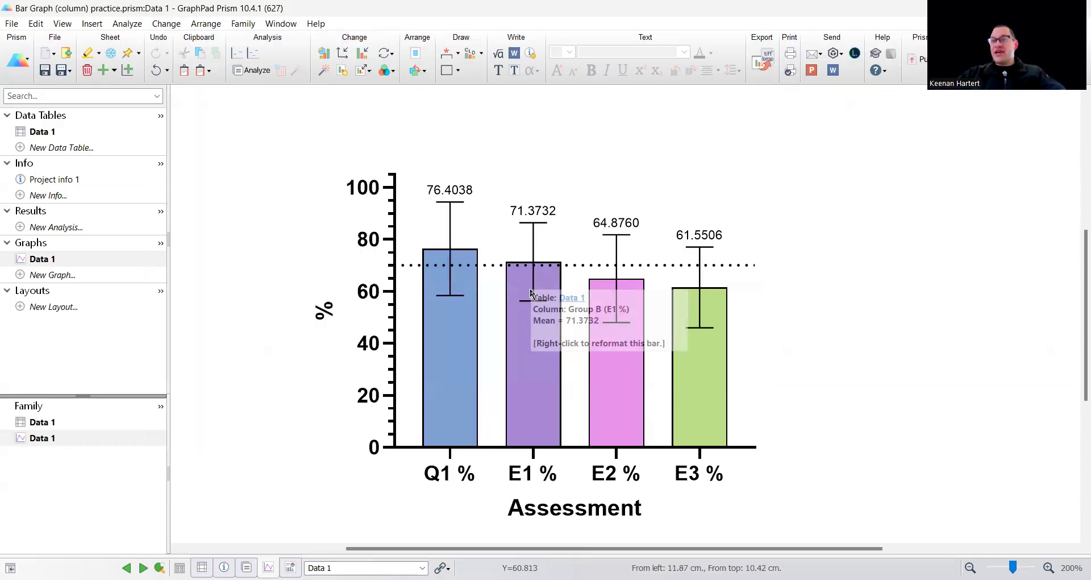
double_click(519, 383)
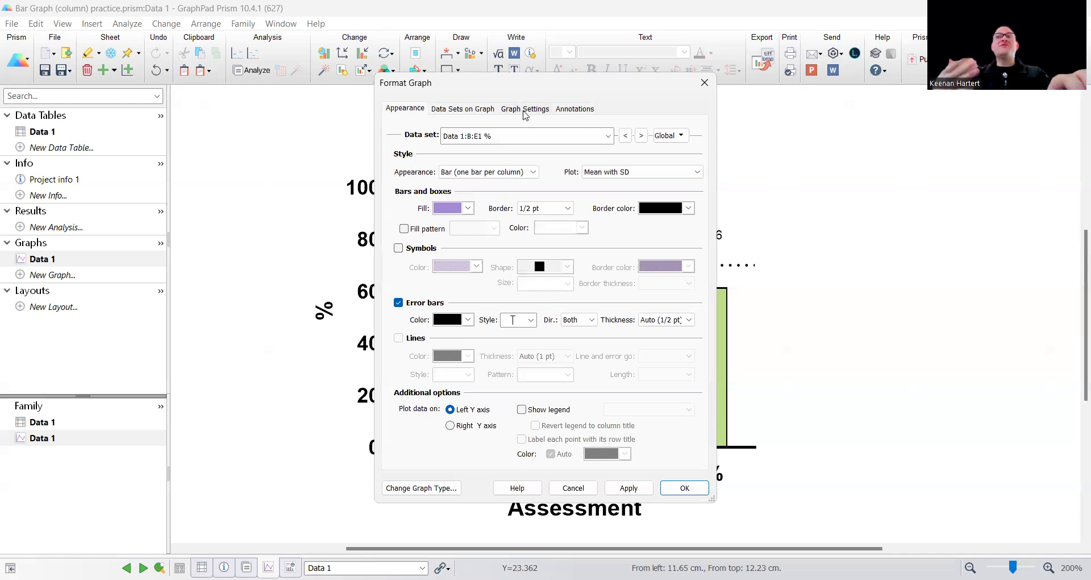
click(525, 109)
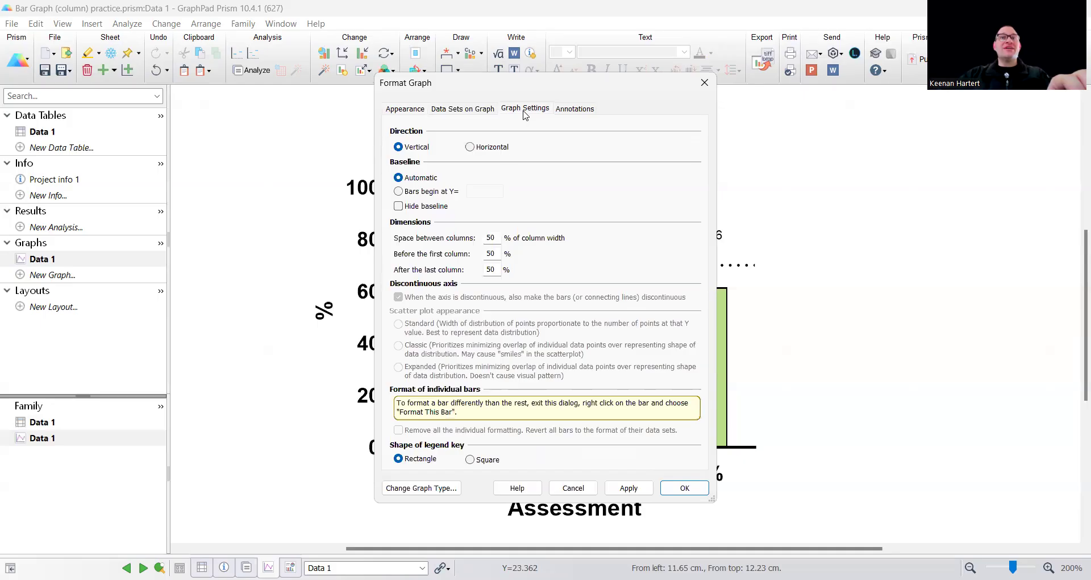
double_click(491, 238)
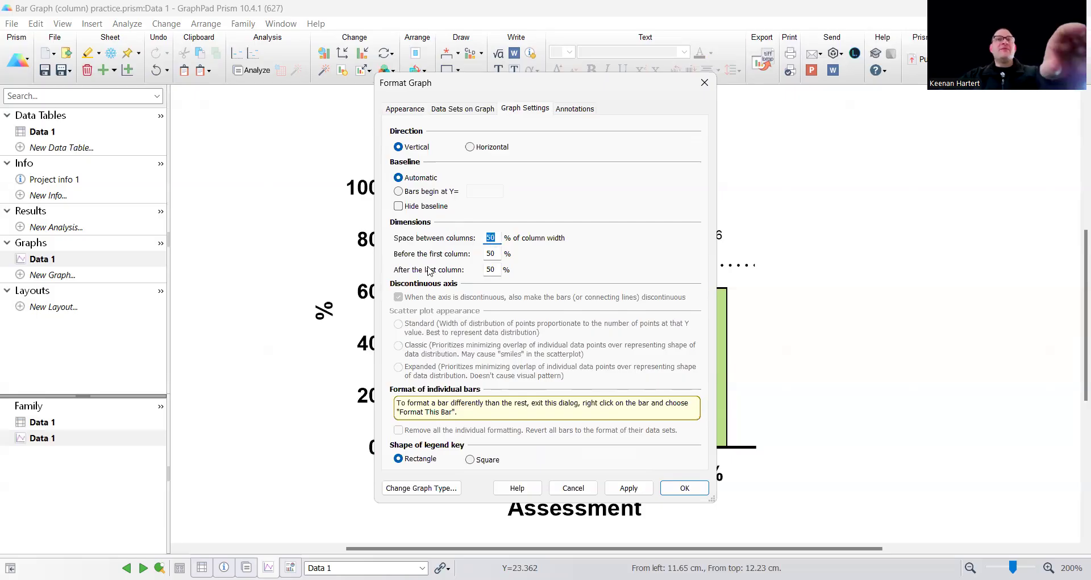
text(25)
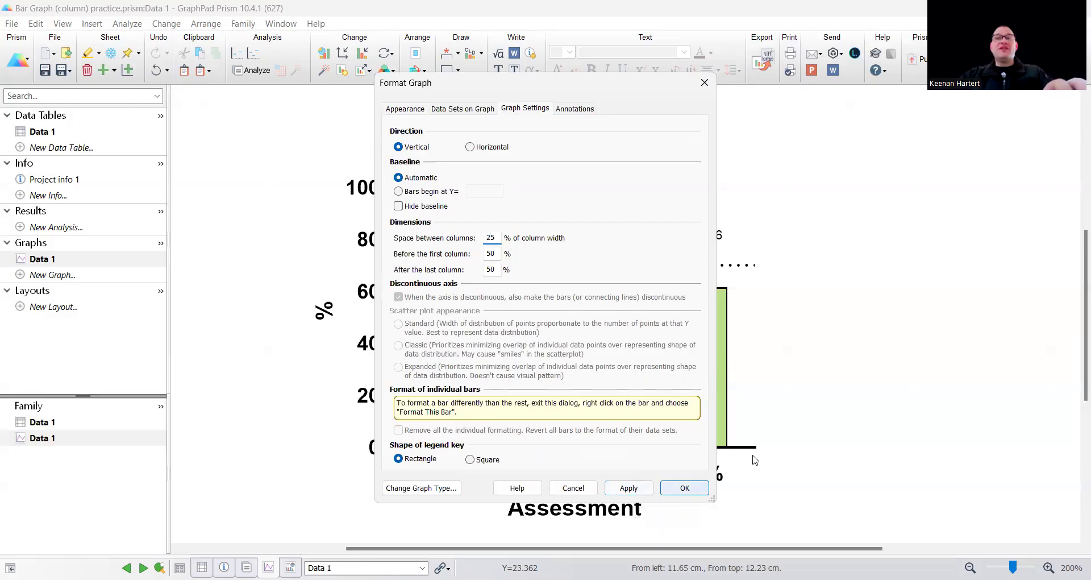
key(Return)
mouse_move(443, 343)
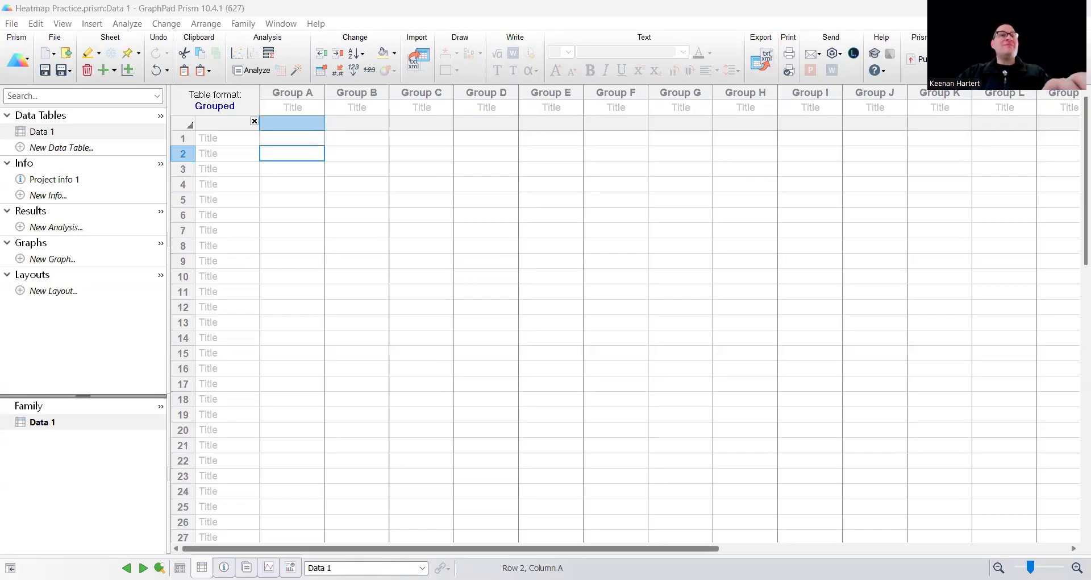
Paste the copied ratings with their row titles and column titles into the empty grouped data table
key(ctrl+v)
drag(233, 140, 236, 278)
click(310, 110)
click(623, 113)
click(653, 109)
click(561, 232)
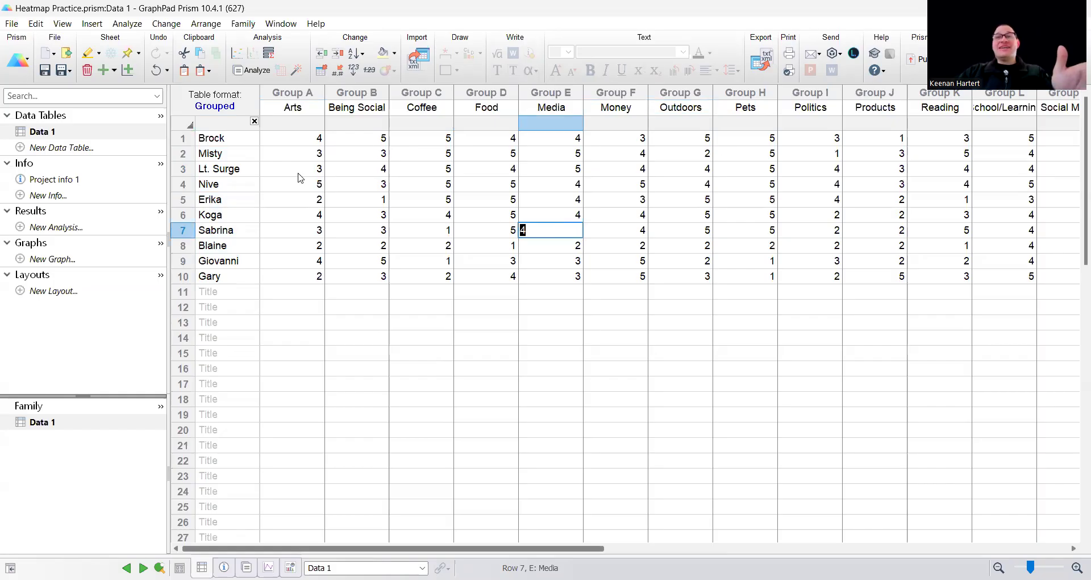
Examine the pasted ratings for every row title across the columns as far as Video Games
click(749, 178)
click(749, 183)
key(Right)
key(Right)
key(Right)
key(Right)
key(Right)
key(Right)
key(Right)
key(Right)
key(Right)
key(Right)
key(Right)
key(Right)
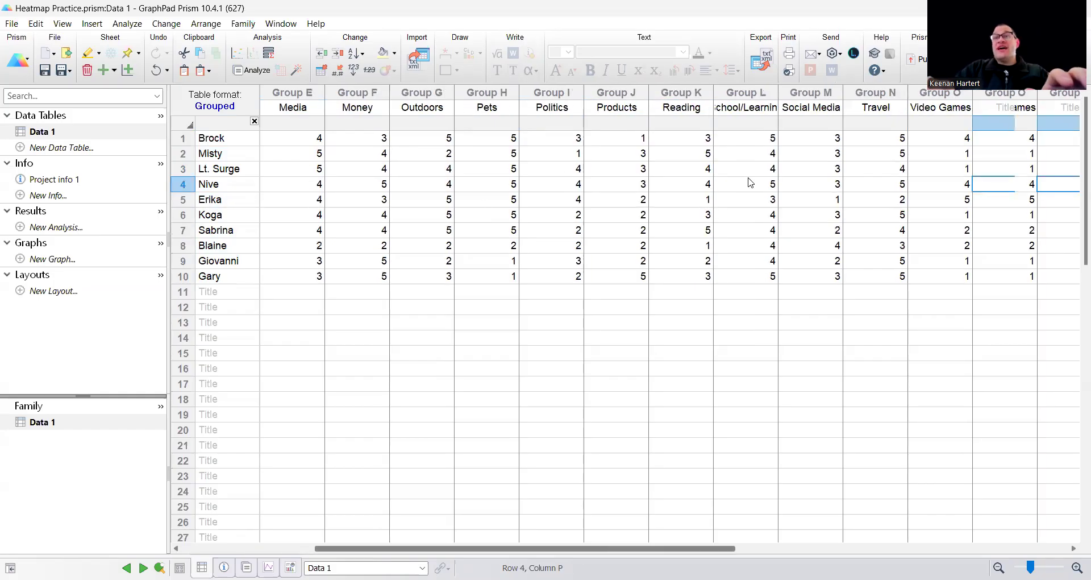
key(Right)
drag(703, 153, 700, 169)
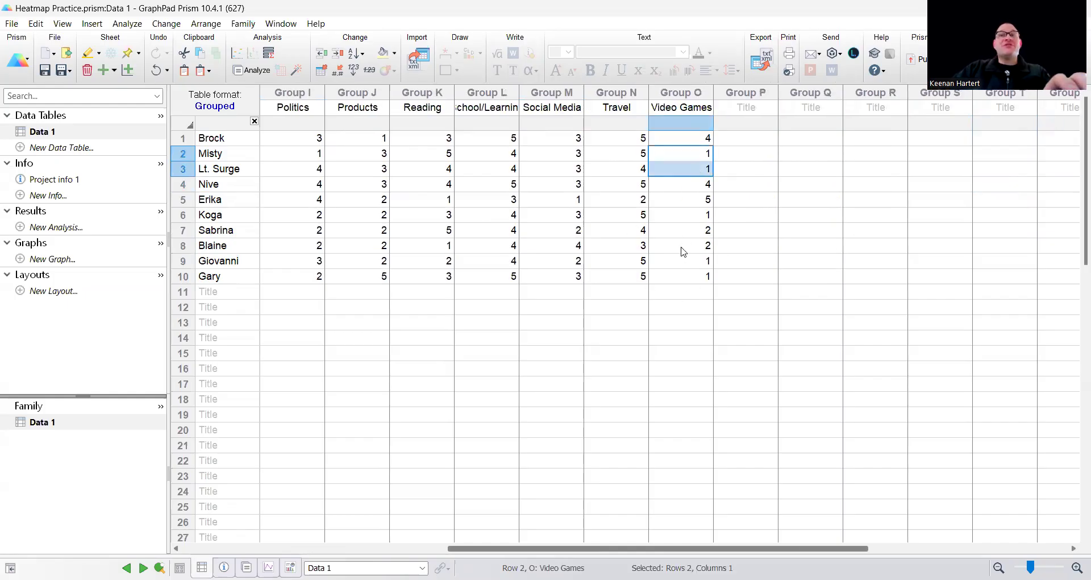
click(679, 307)
key(Home)
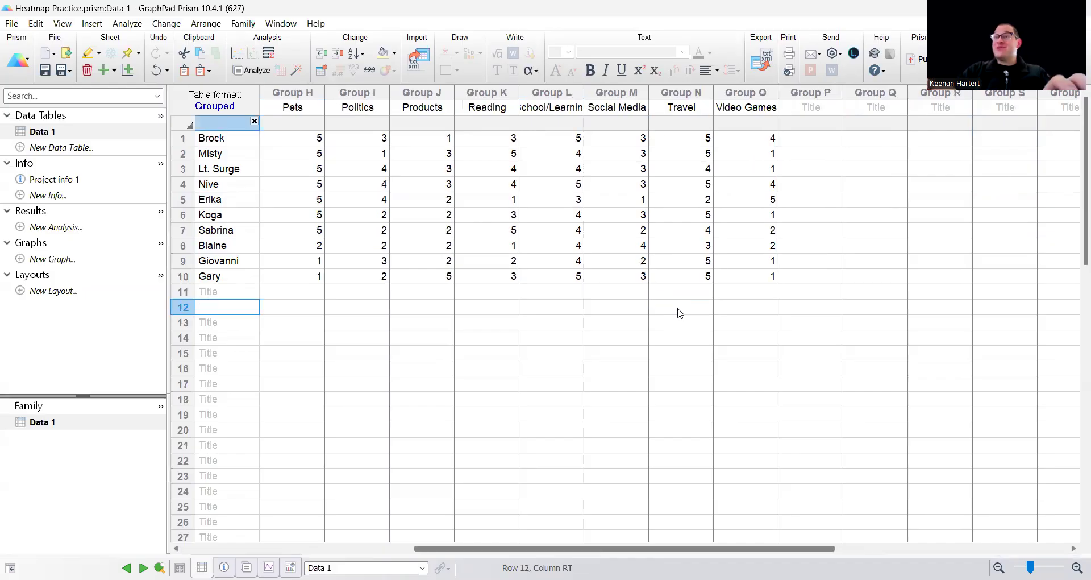
key(Up)
key(Up)
key(Up)
key(Up)
key(Up)
key(Up)
key(Up)
key(Up)
key(Up)
key(Up)
key(Up)
click(429, 321)
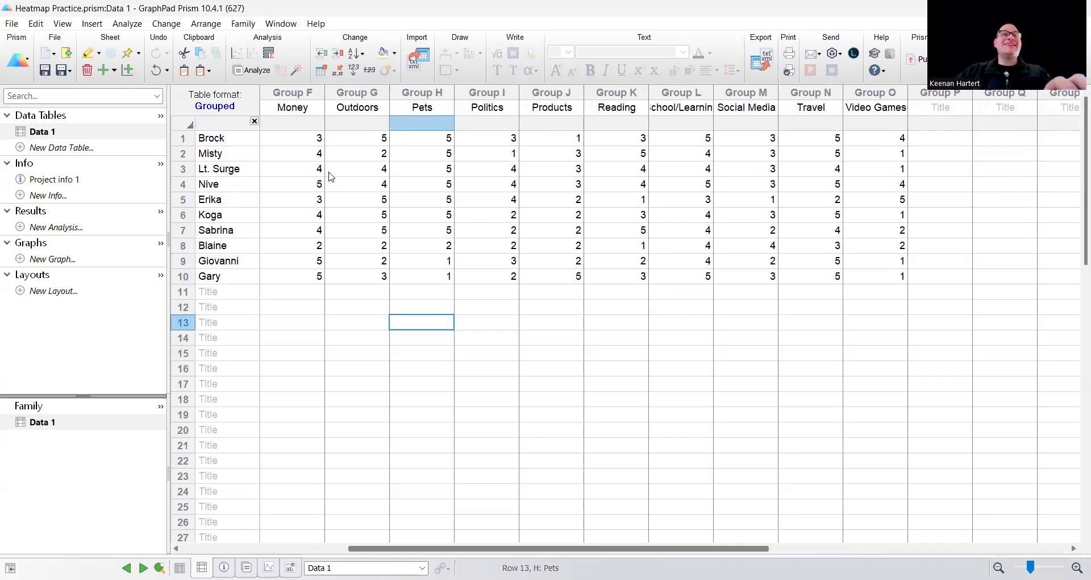
click(295, 139)
click(421, 215)
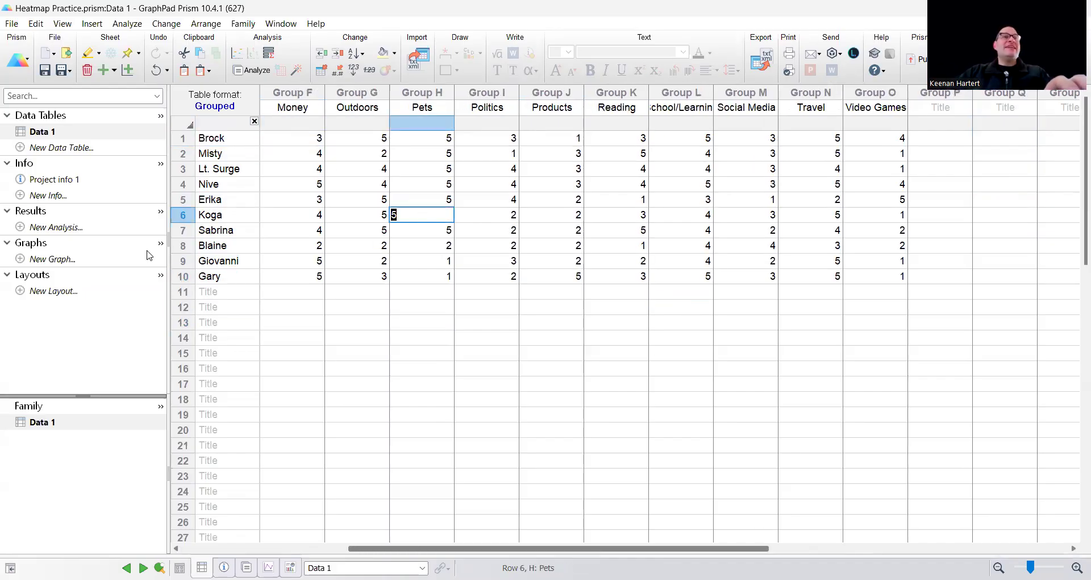
click(586, 348)
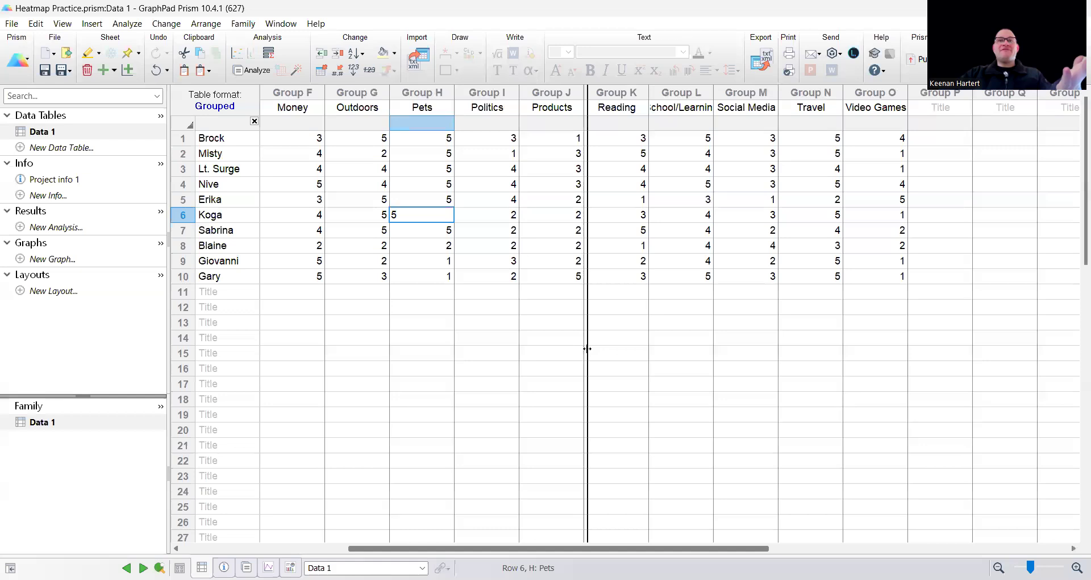
Create a new grouped summary data graph with interleaved bars from the Data 1 table
click(61, 261)
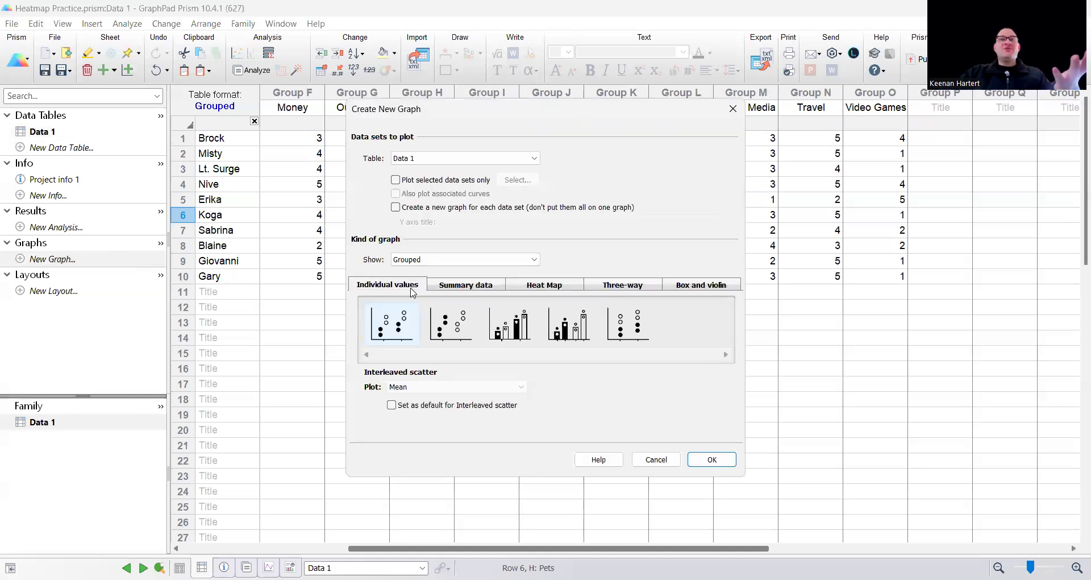
click(472, 286)
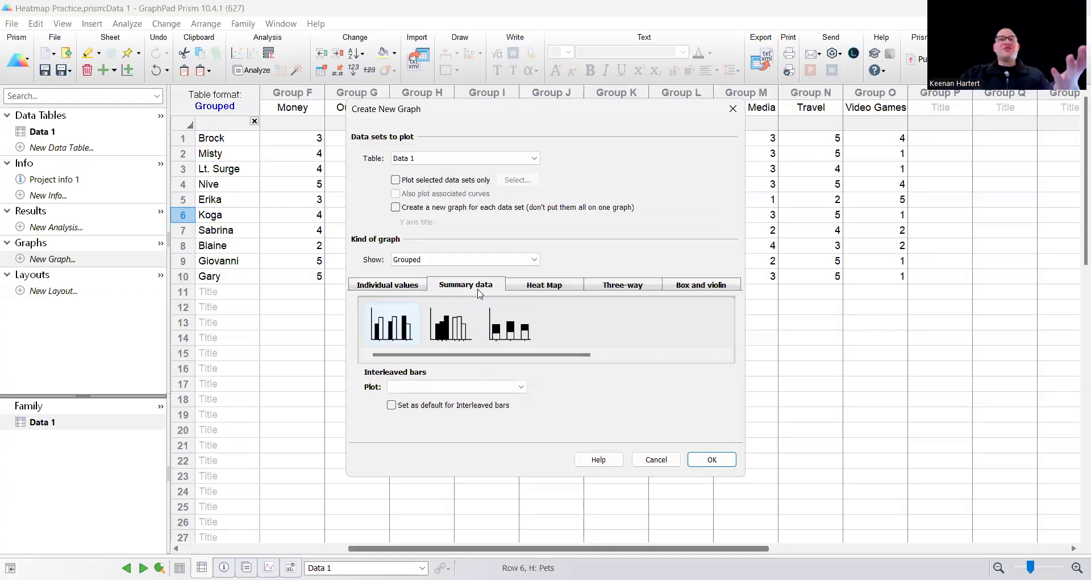
click(724, 465)
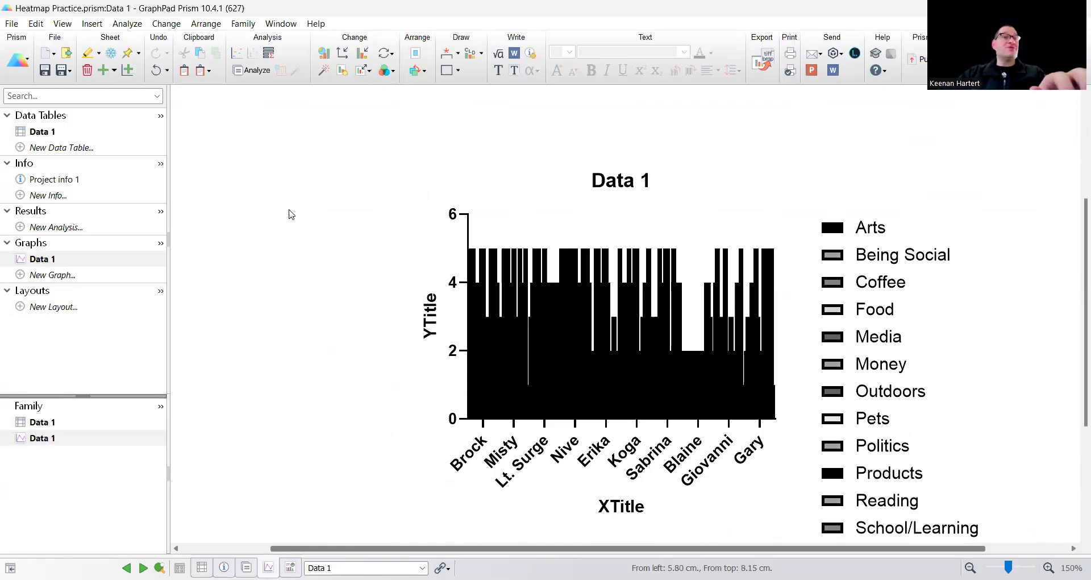
Change the interleaved bar graph into a Viridis heat map
click(324, 53)
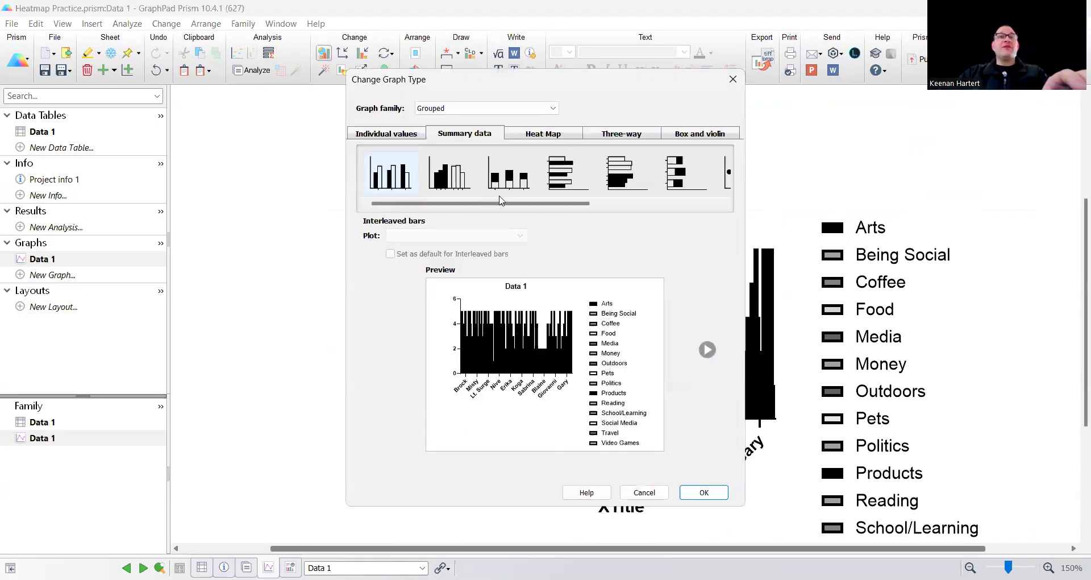
click(384, 133)
click(530, 134)
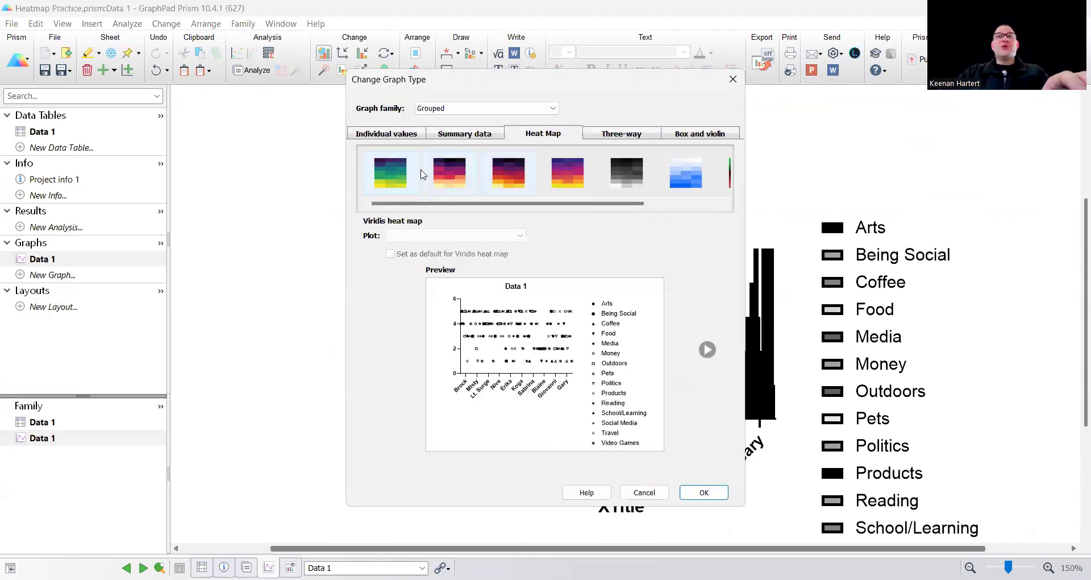
click(706, 493)
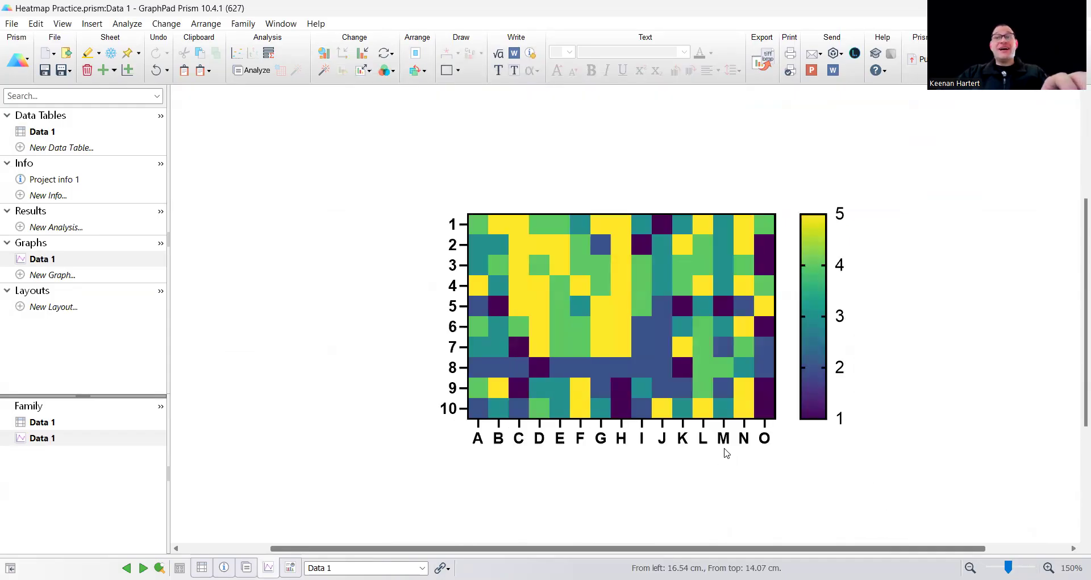
mouse_move(698, 396)
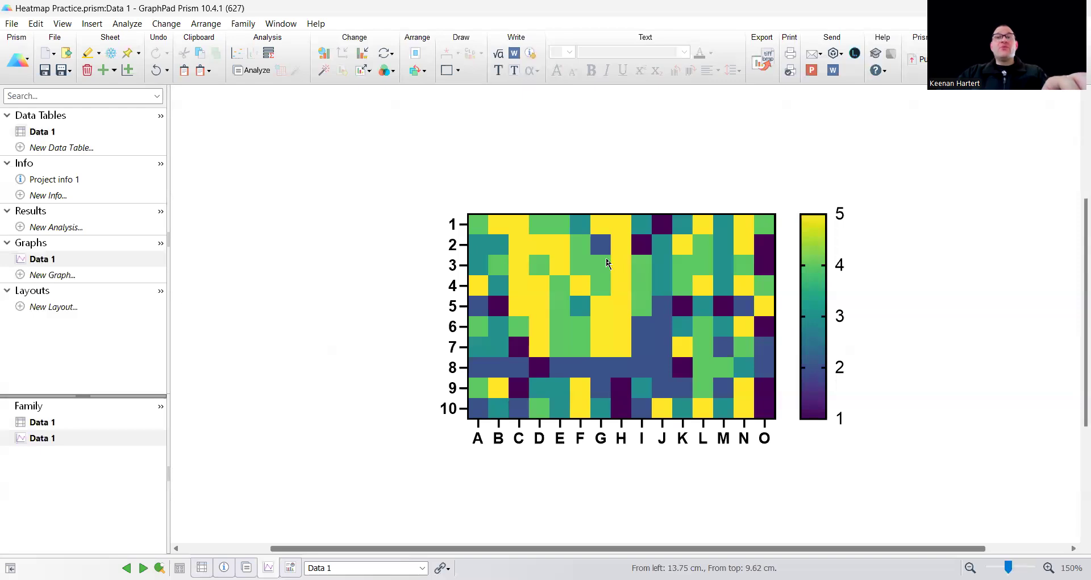
mouse_move(589, 321)
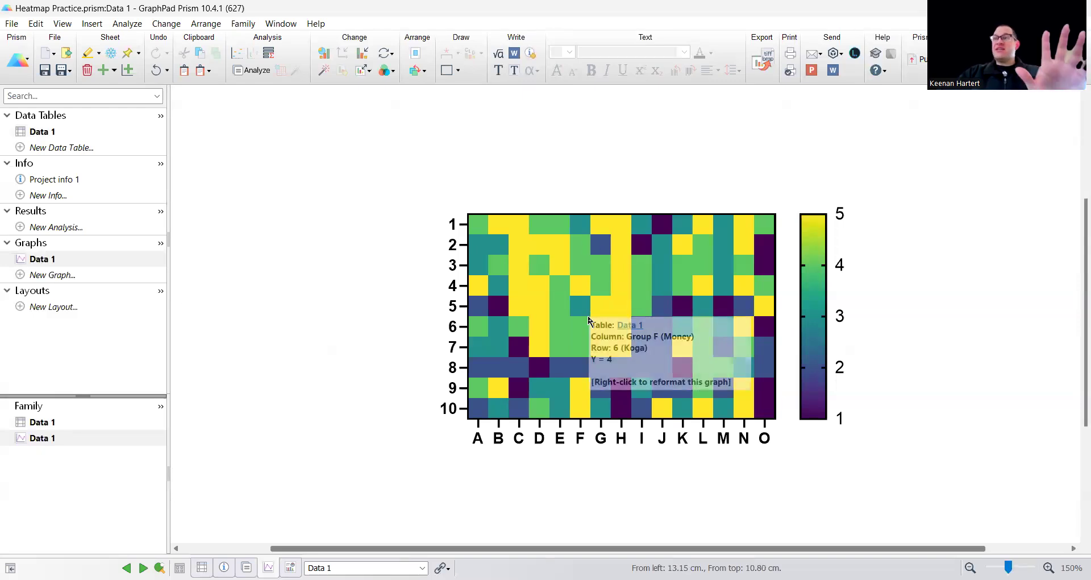
Label the heat map's rows with row titles and its columns with column titles, and apply the changes
click(601, 439)
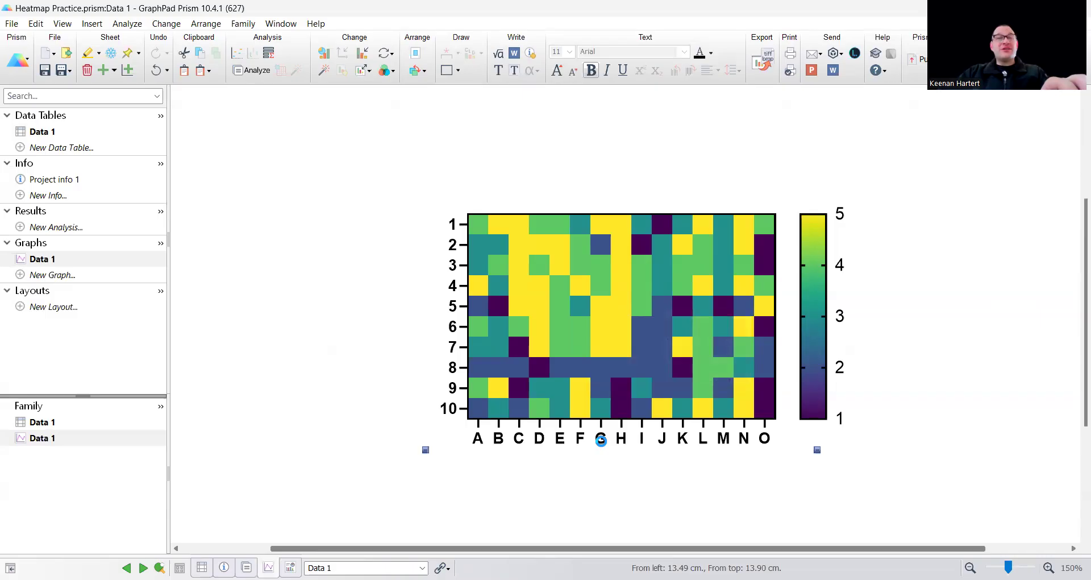
double_click(600, 441)
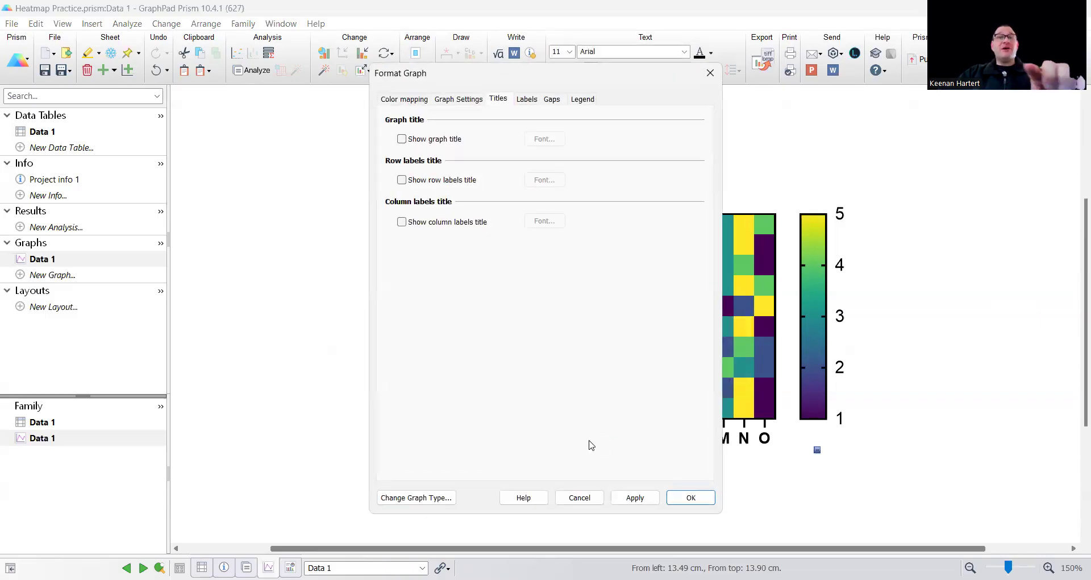
click(527, 99)
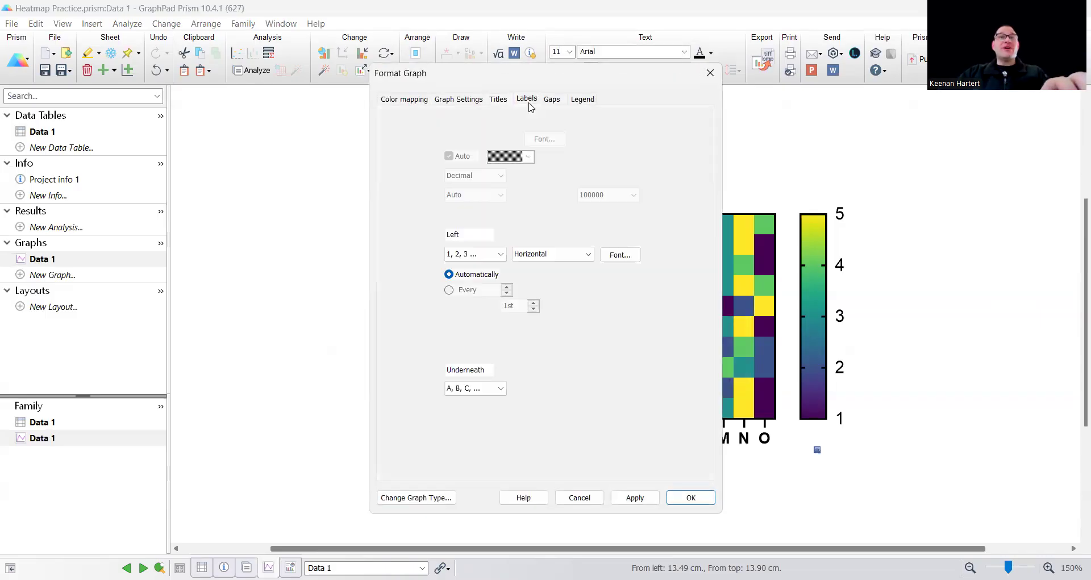
click(479, 256)
click(464, 279)
click(483, 390)
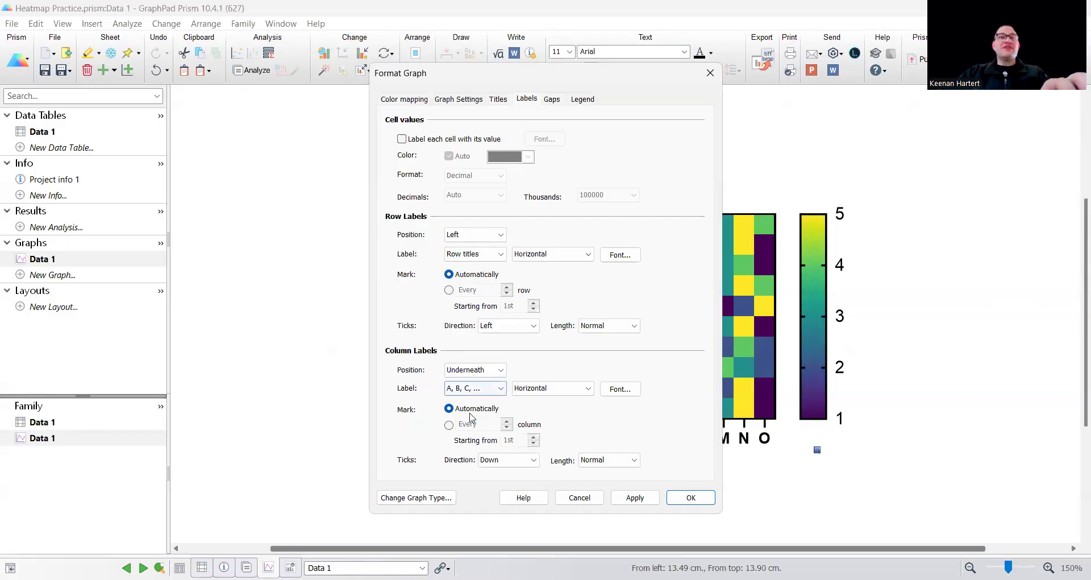
click(470, 414)
click(635, 500)
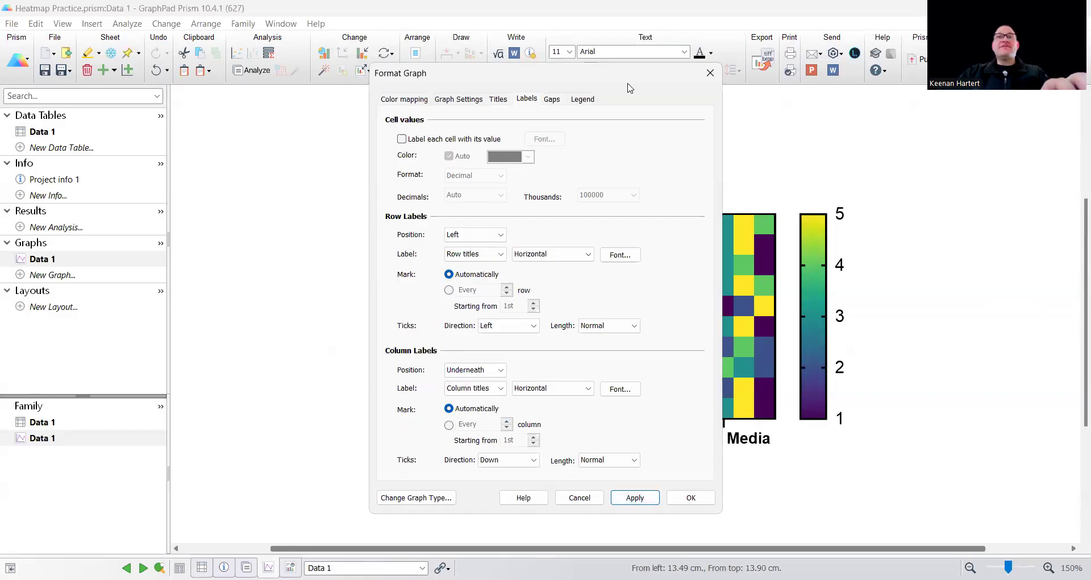
Label every column of the heat map starting from the 1st, with the column titles angled at 45 degrees
drag(628, 84, 269, 83)
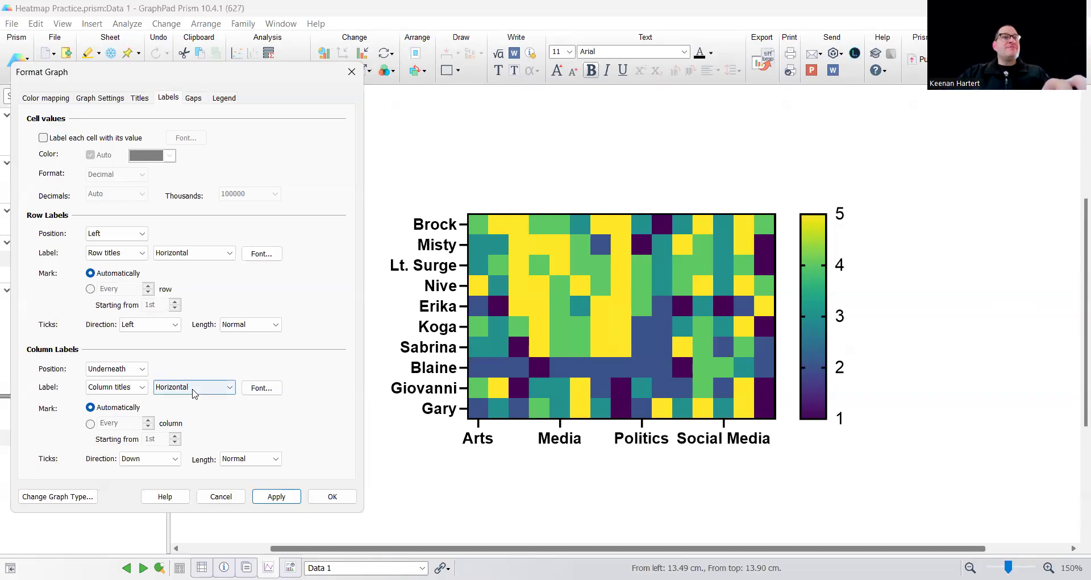
click(89, 426)
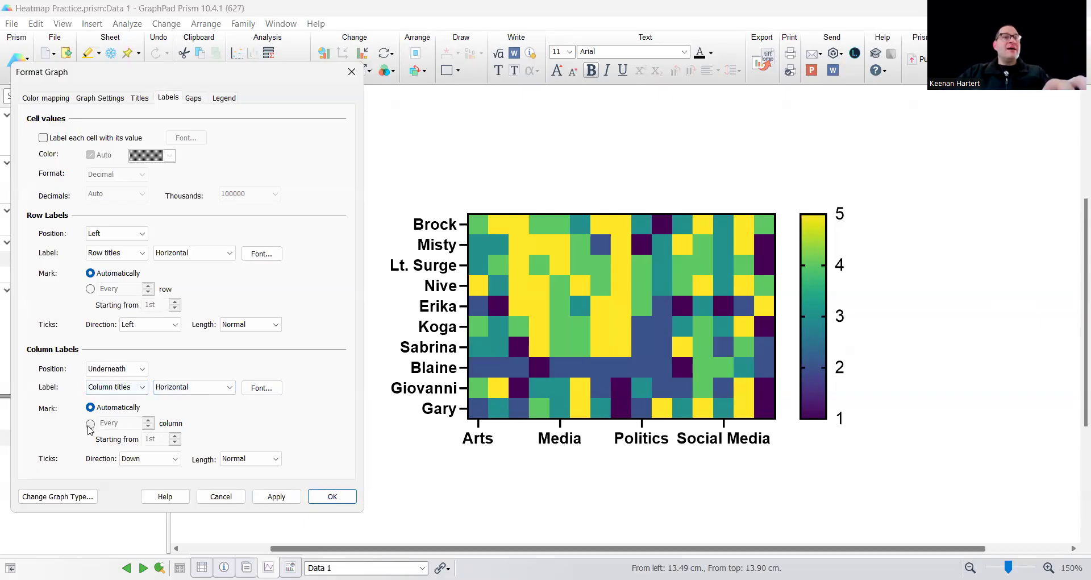
click(276, 496)
click(192, 387)
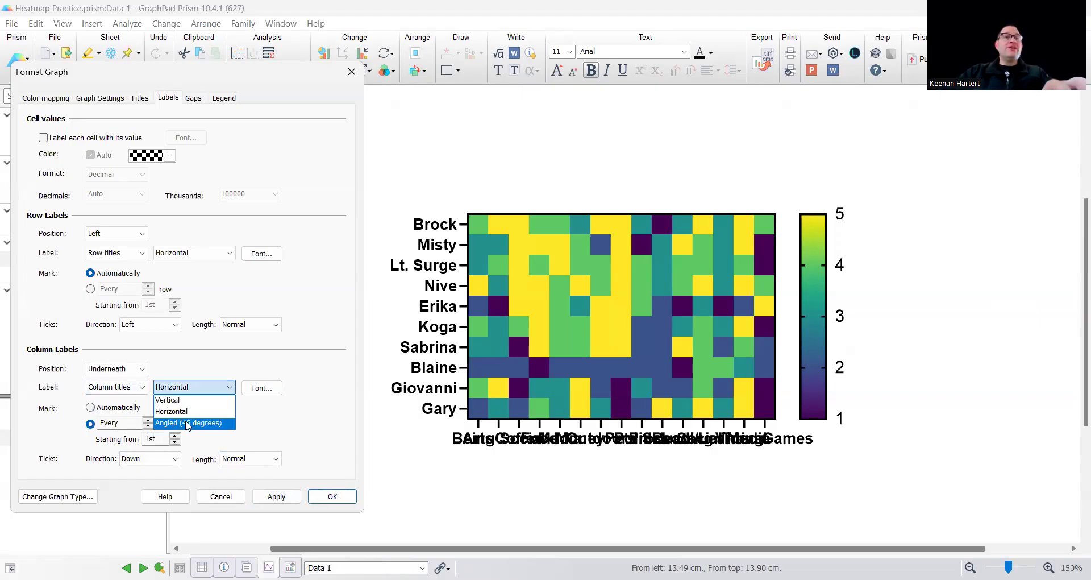
click(188, 423)
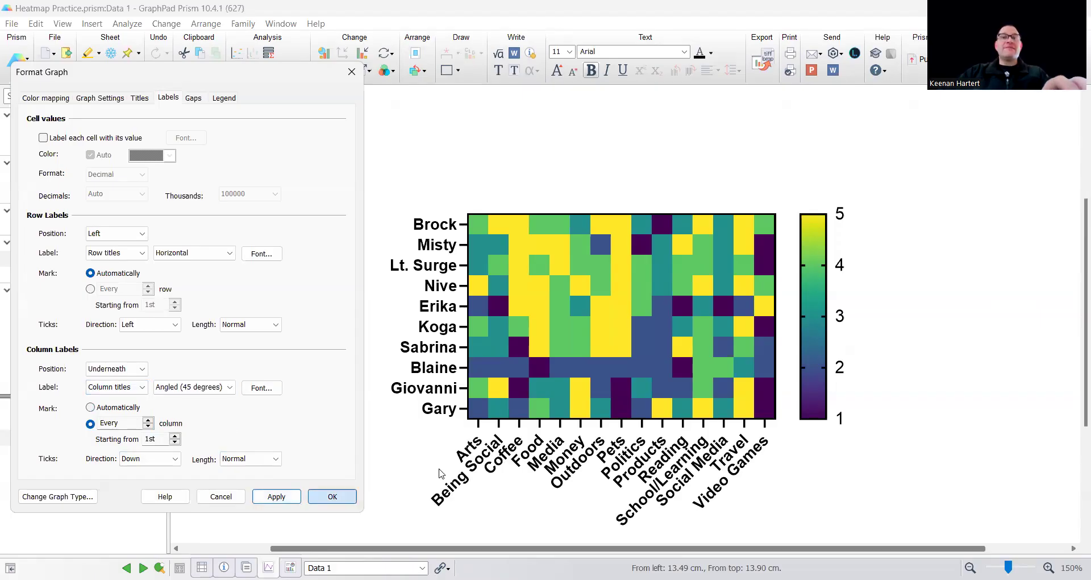
key(Return)
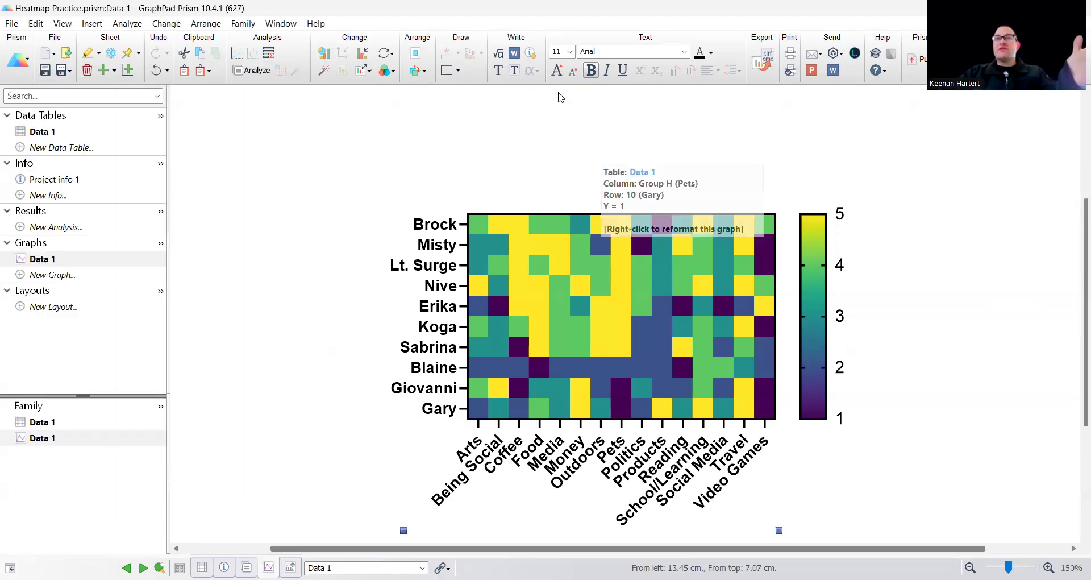
Set the font size of the heat map's column labels to 8 and deselect them
click(569, 51)
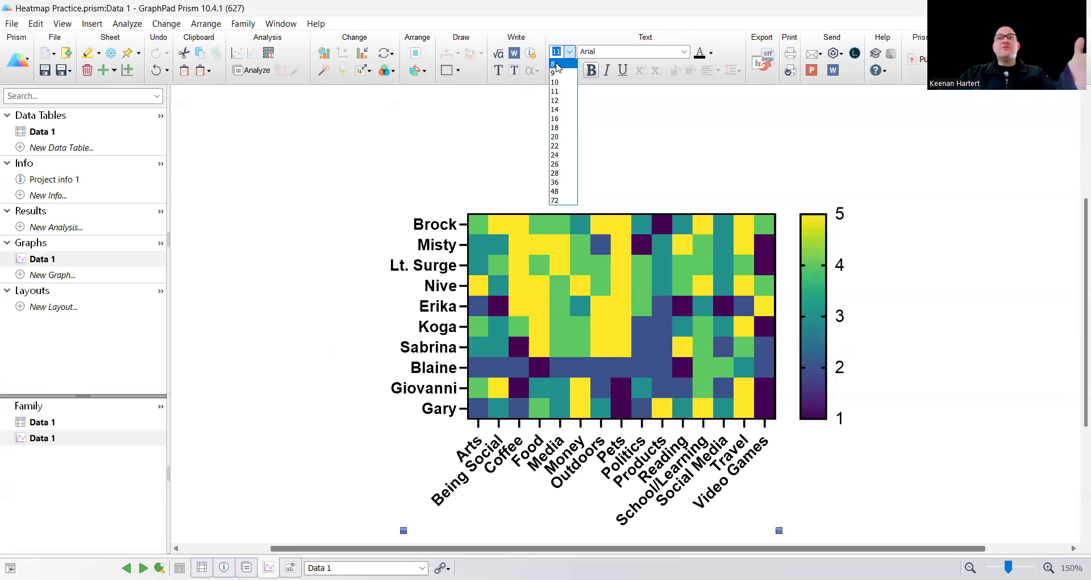
click(358, 169)
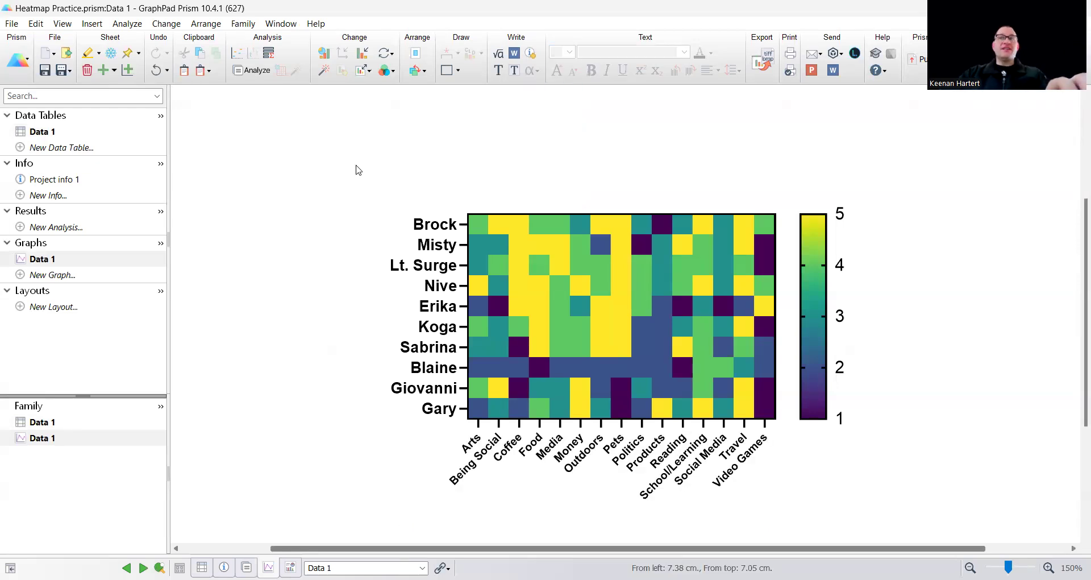
scroll(643, 341, down, 2)
mouse_move(669, 322)
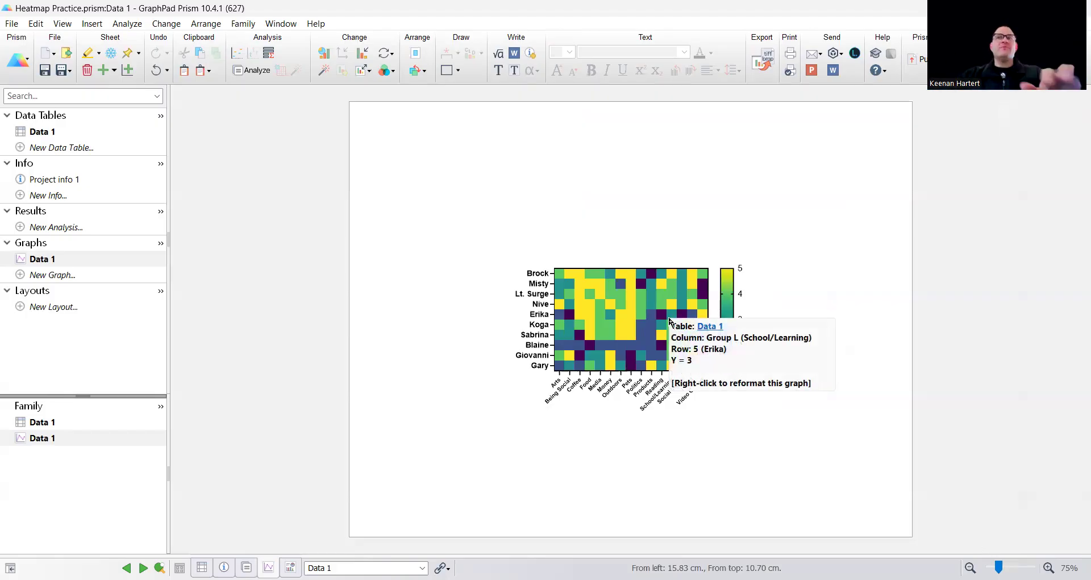
scroll(662, 320, up, 1)
scroll(662, 320, up, 1)
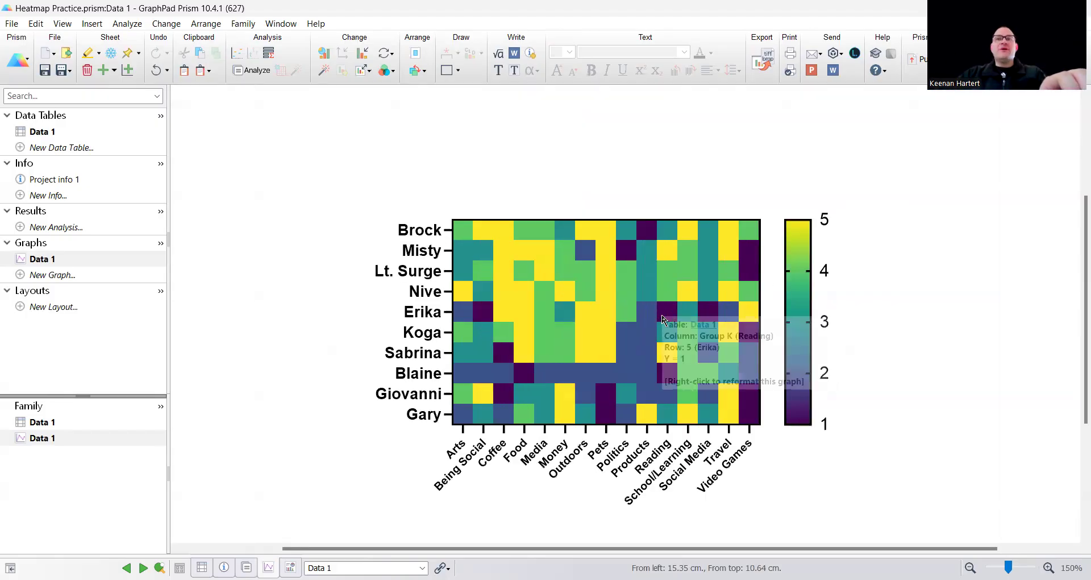
scroll(692, 335, up, 1)
scroll(692, 335, down, 2)
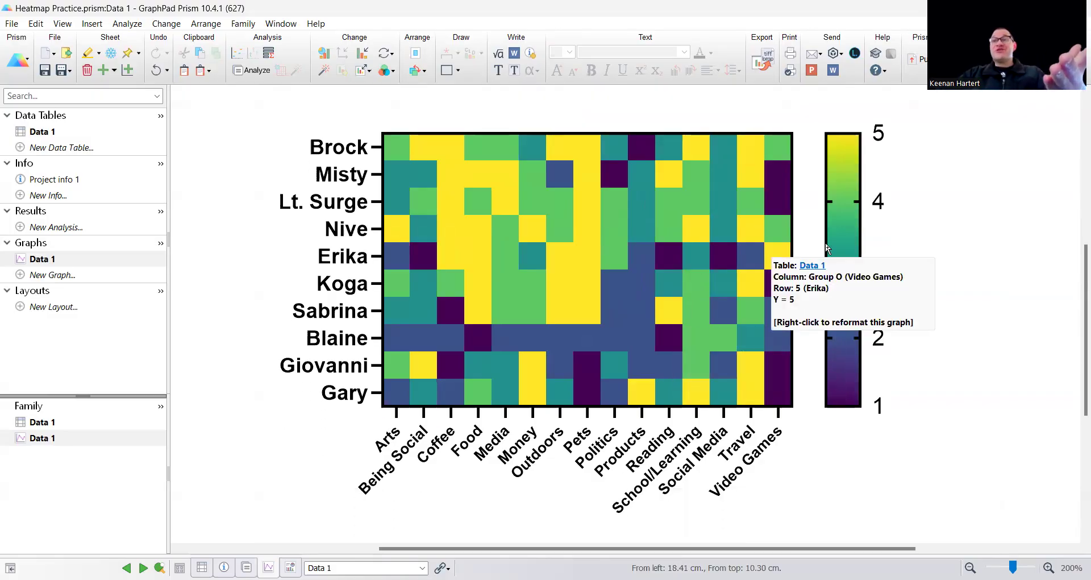
Try the Magma color scheme on the heat map and undo the change
click(166, 24)
mouse_move(237, 170)
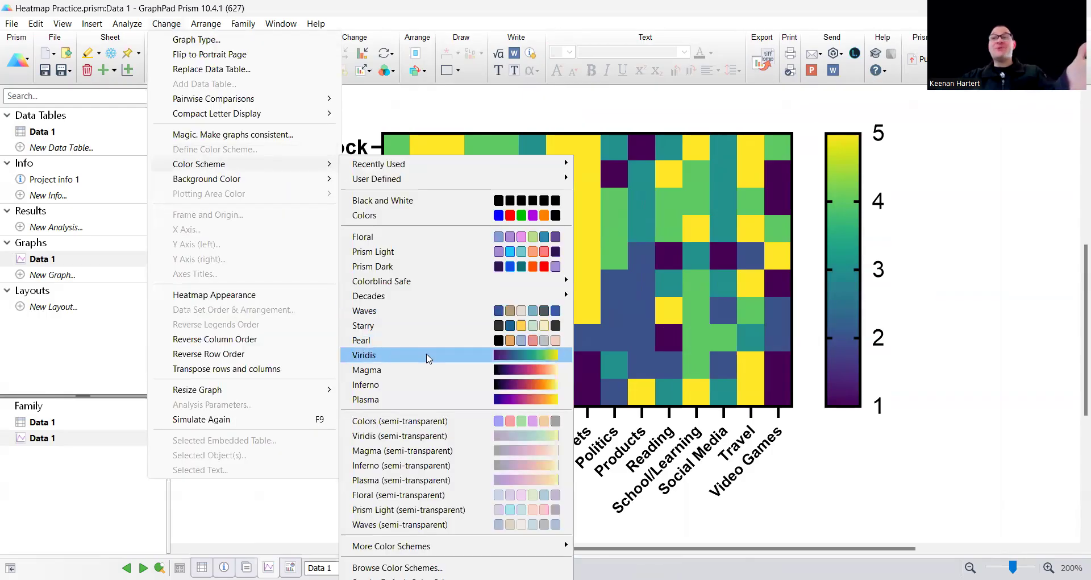
click(419, 370)
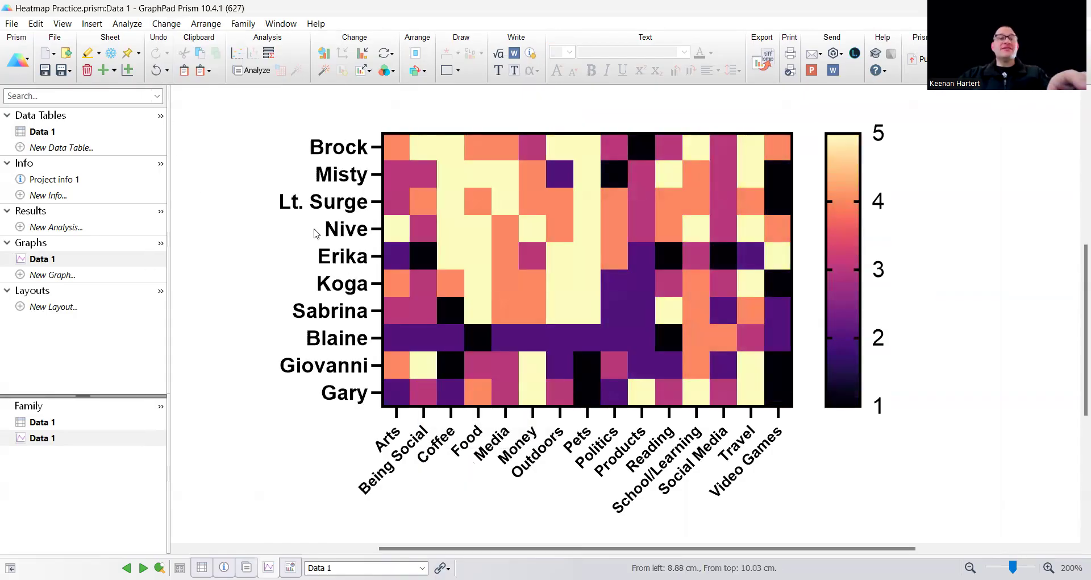
key(ctrl+z)
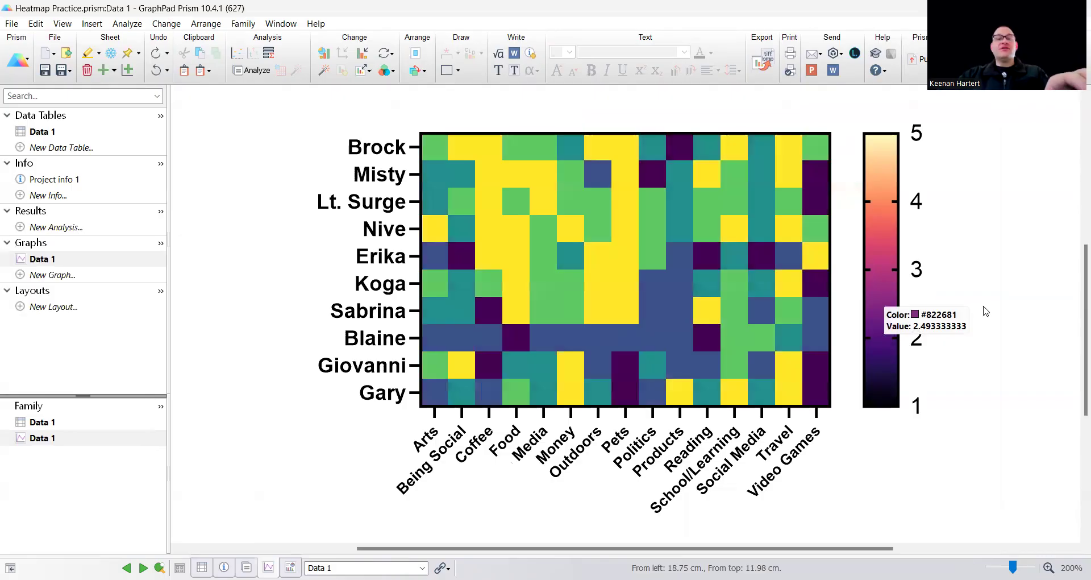
scroll(747, 339, left, 3)
scroll(665, 336, up, 3)
scroll(621, 328, down, 2)
scroll(622, 326, down, 1)
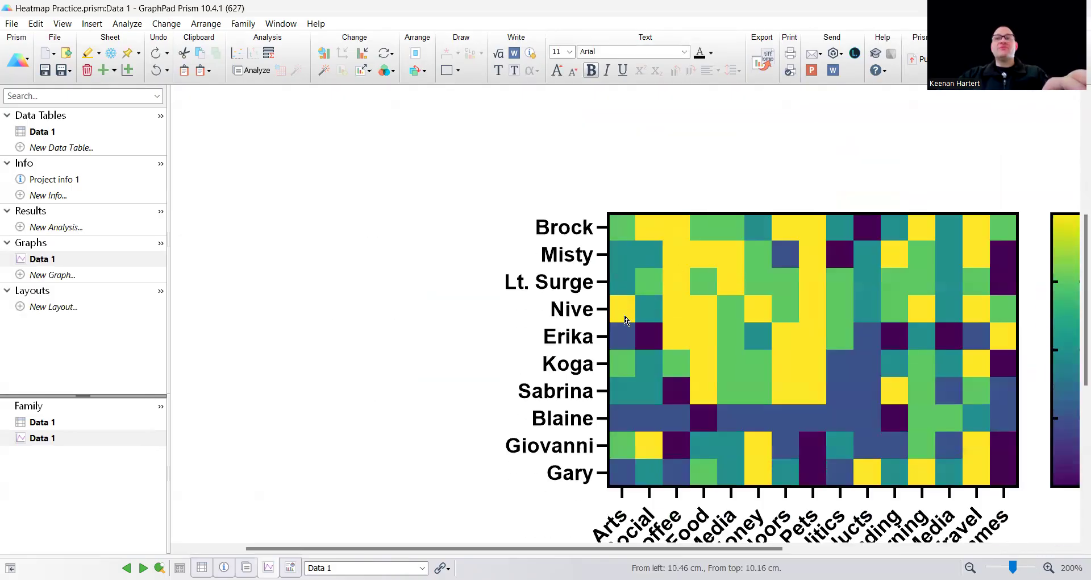
scroll(625, 319, down, 1)
drag(745, 358, 722, 334)
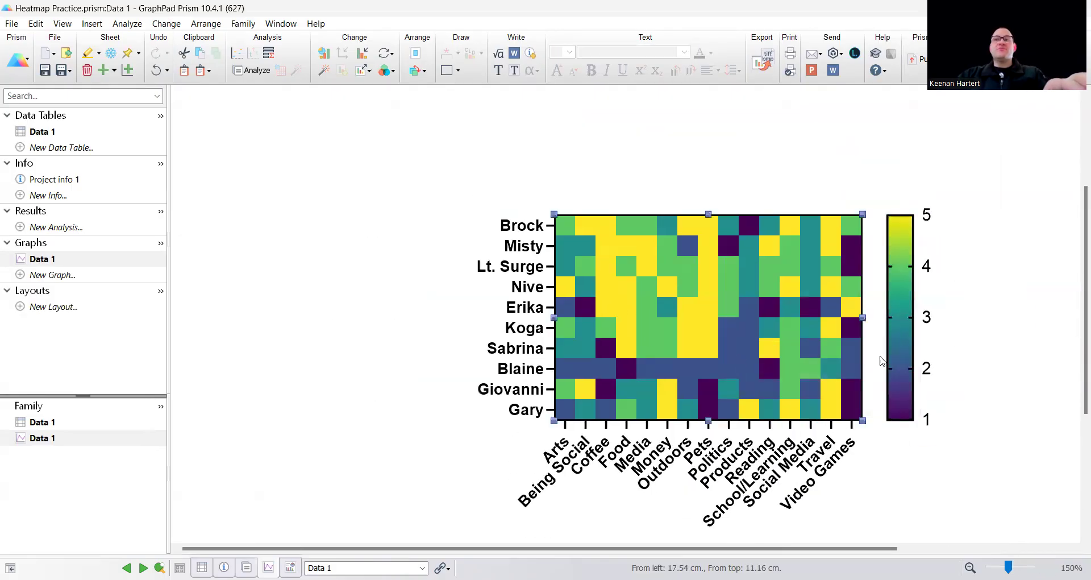
drag(805, 548, 853, 548)
Turn on the heat map's cell borders with a thickness of 1/4 pt and apply the change
double_click(648, 343)
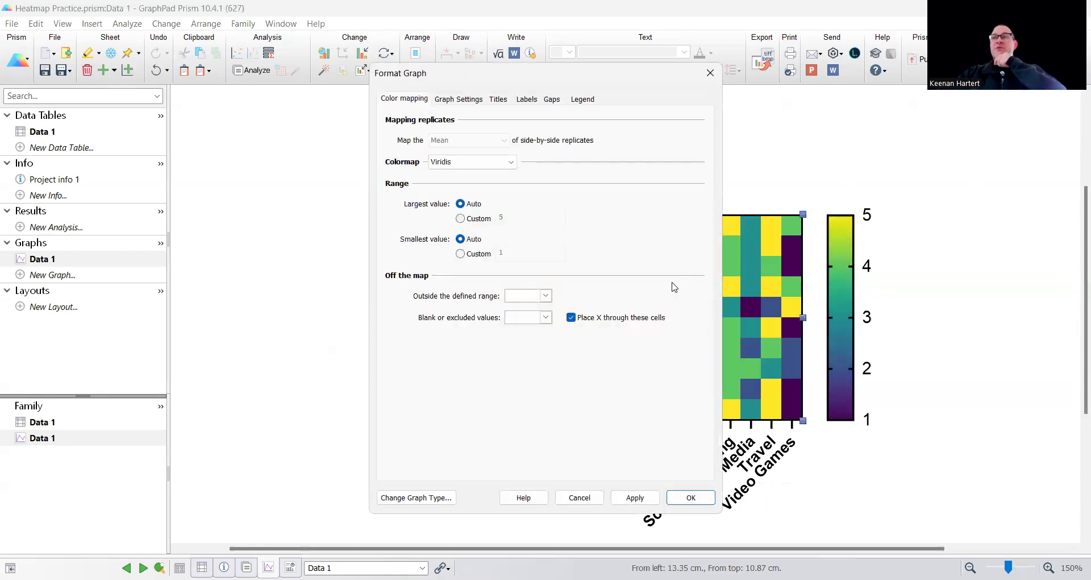
click(459, 99)
click(403, 159)
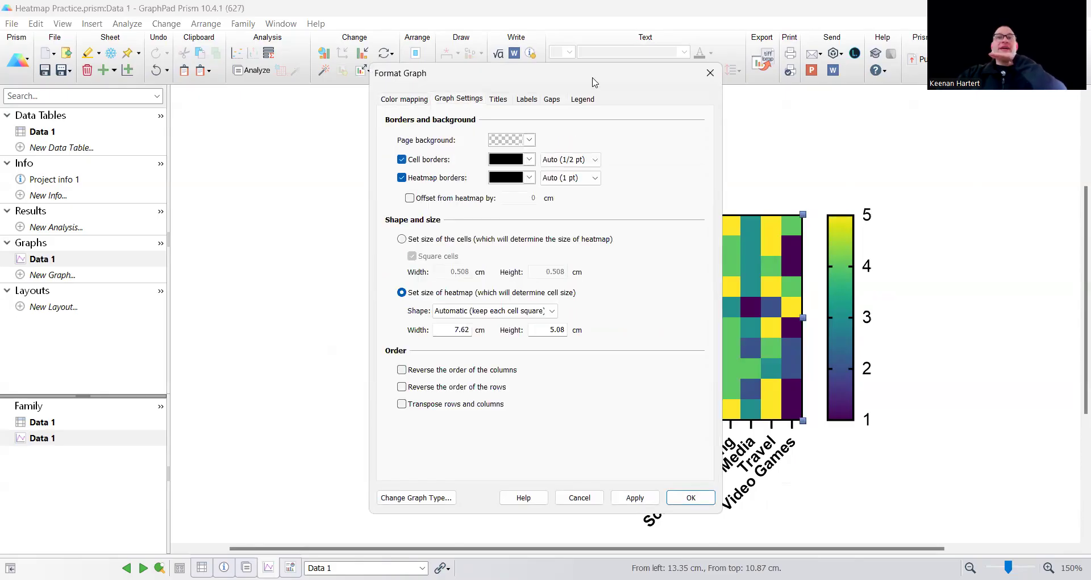
drag(593, 82, 214, 75)
click(188, 151)
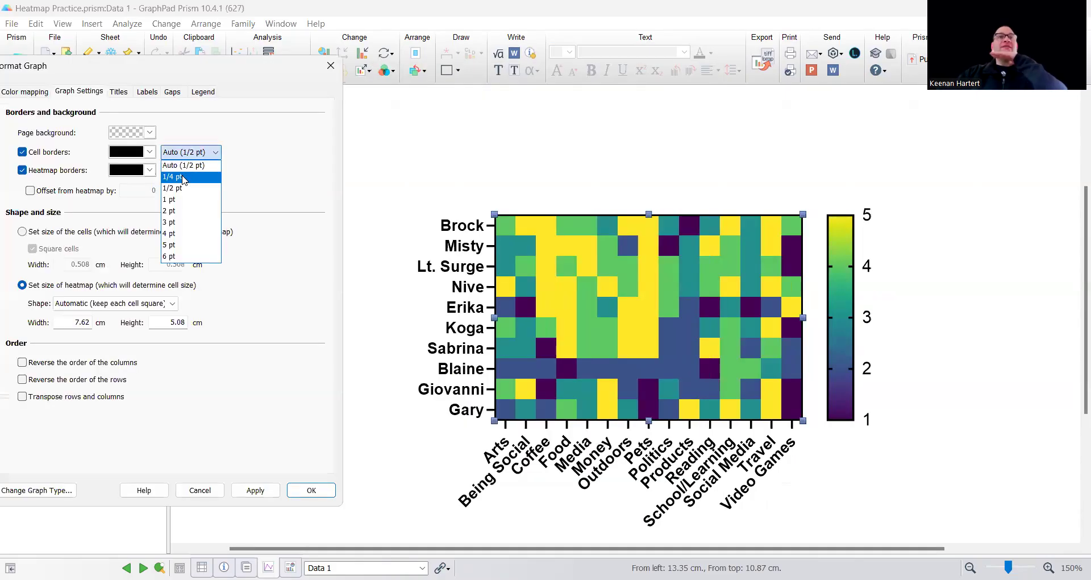
click(183, 177)
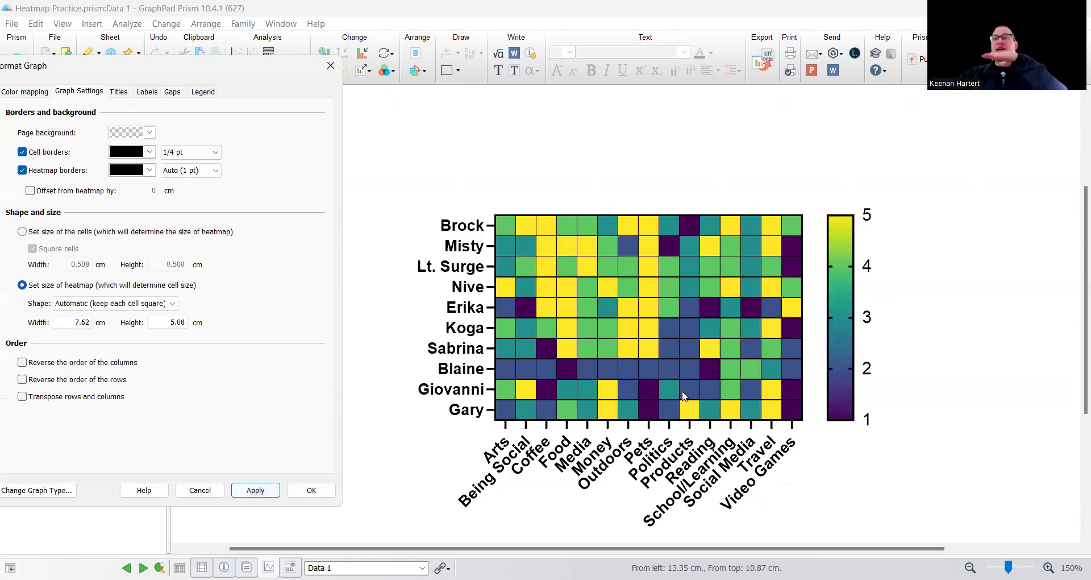
Label each heat map cell with its value and apply the change
drag(178, 70, 265, 79)
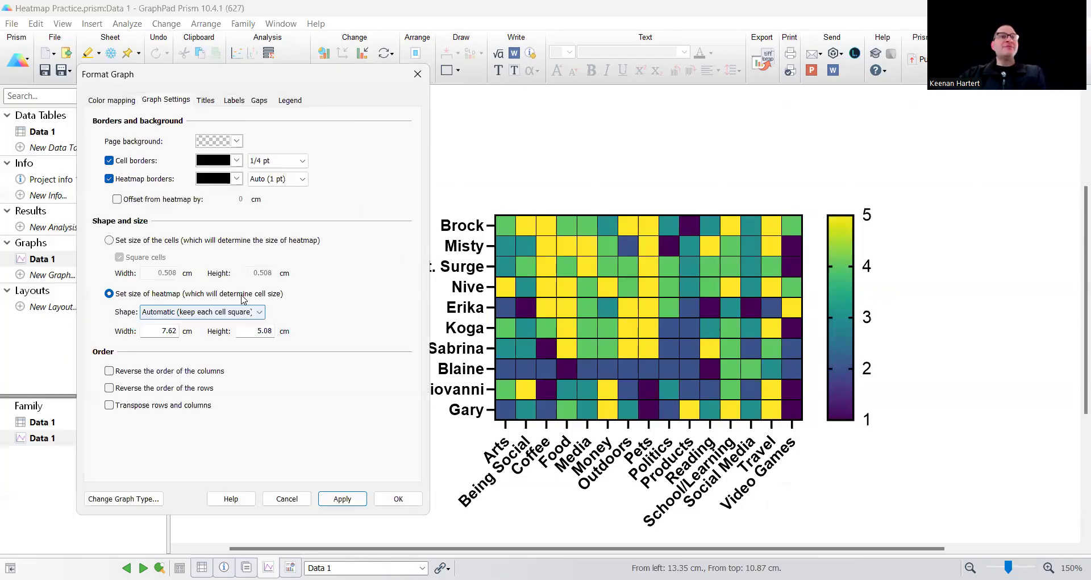
click(233, 100)
click(342, 499)
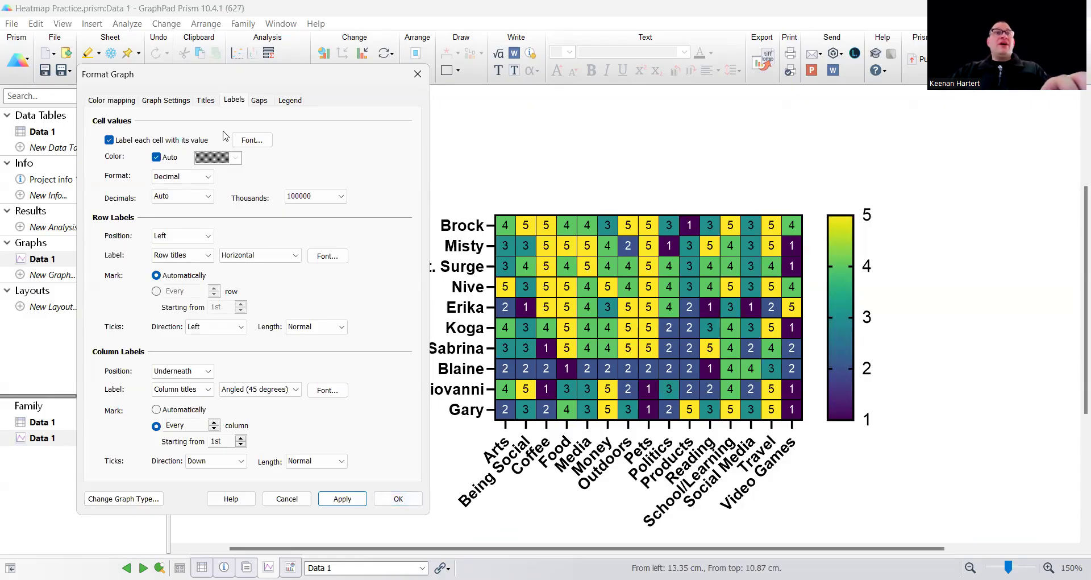
Switch the heat map to a double gradient with light purple for the smallest value and light green for the largest, and apply it
click(268, 103)
click(104, 101)
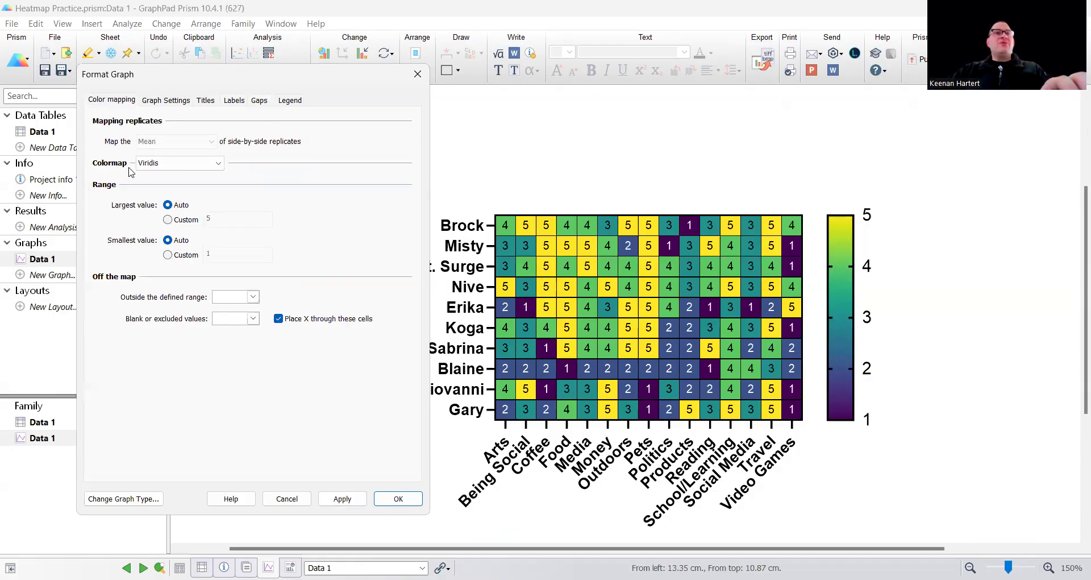
click(160, 164)
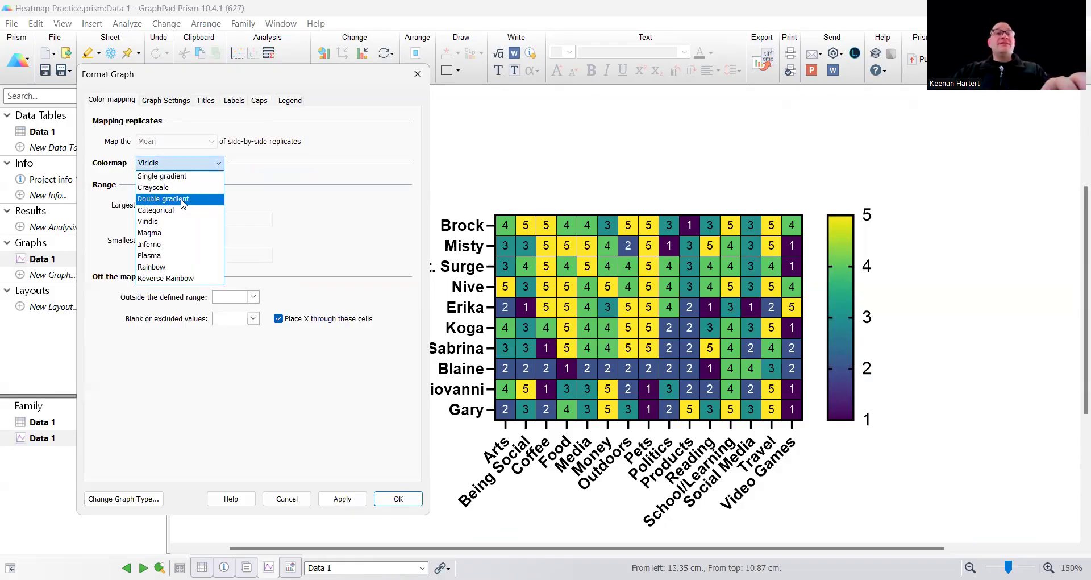
click(182, 199)
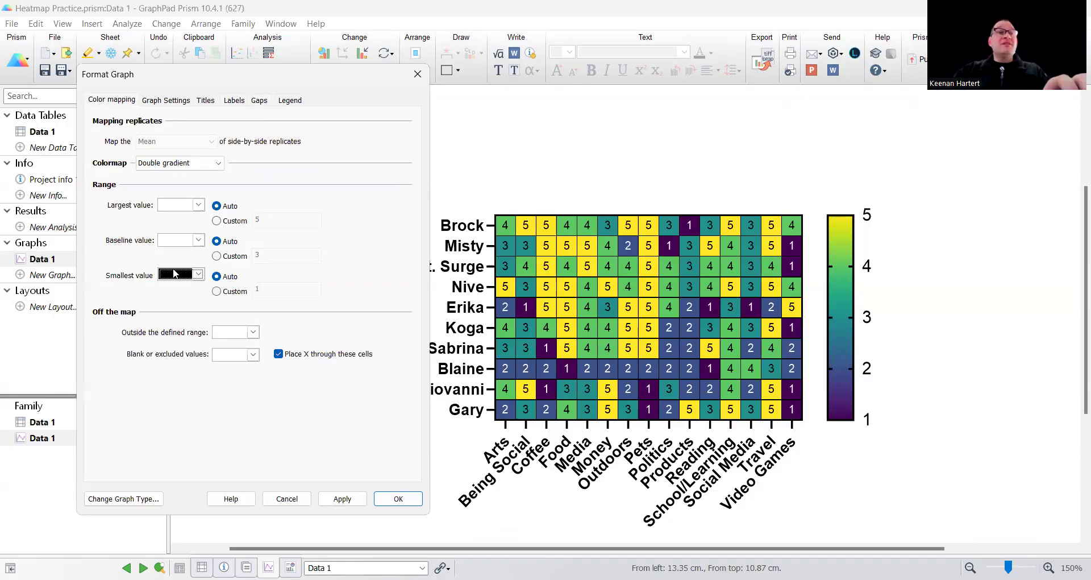
click(198, 274)
click(225, 413)
click(195, 209)
click(222, 318)
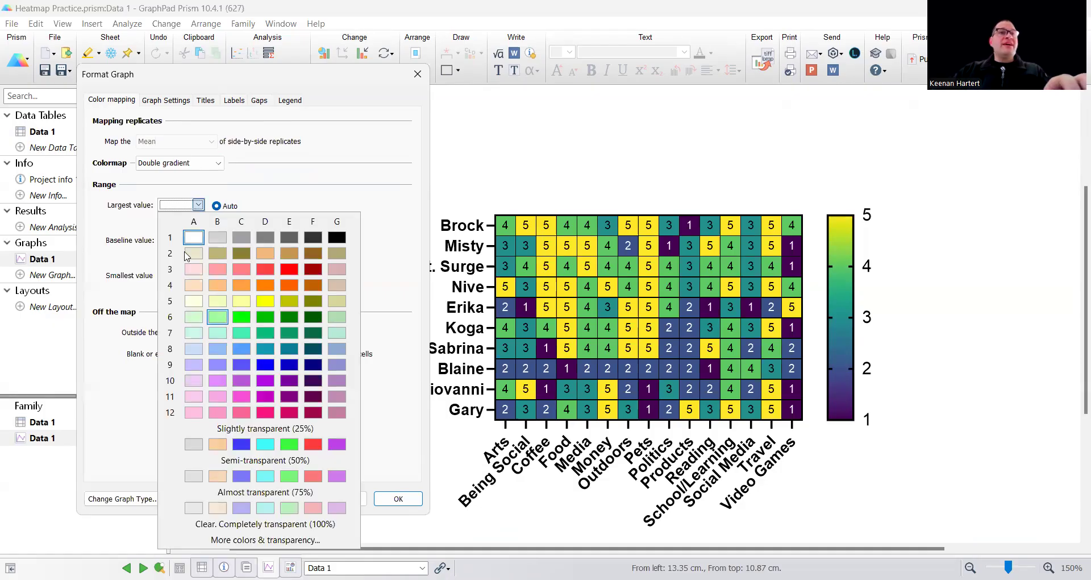
click(340, 500)
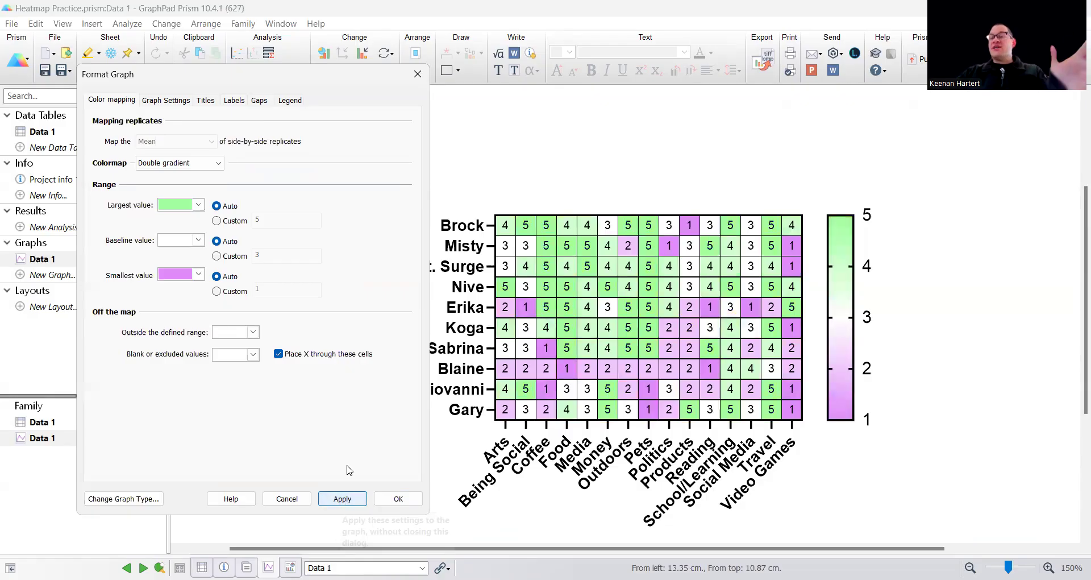
Set the double gradient's baseline color to black, apply it, and close the graph formatting dialog
click(198, 240)
click(193, 261)
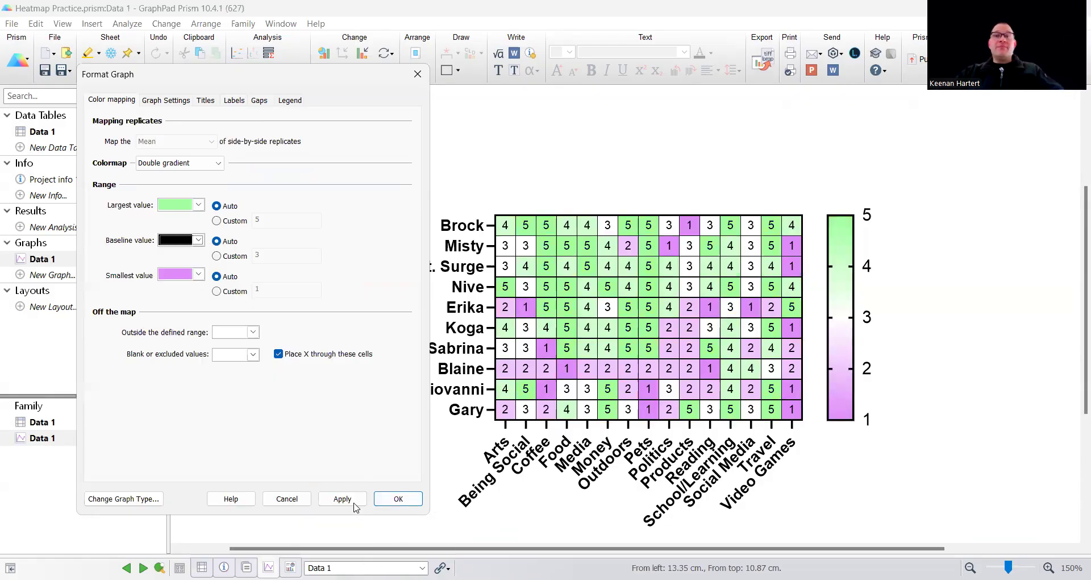
click(358, 503)
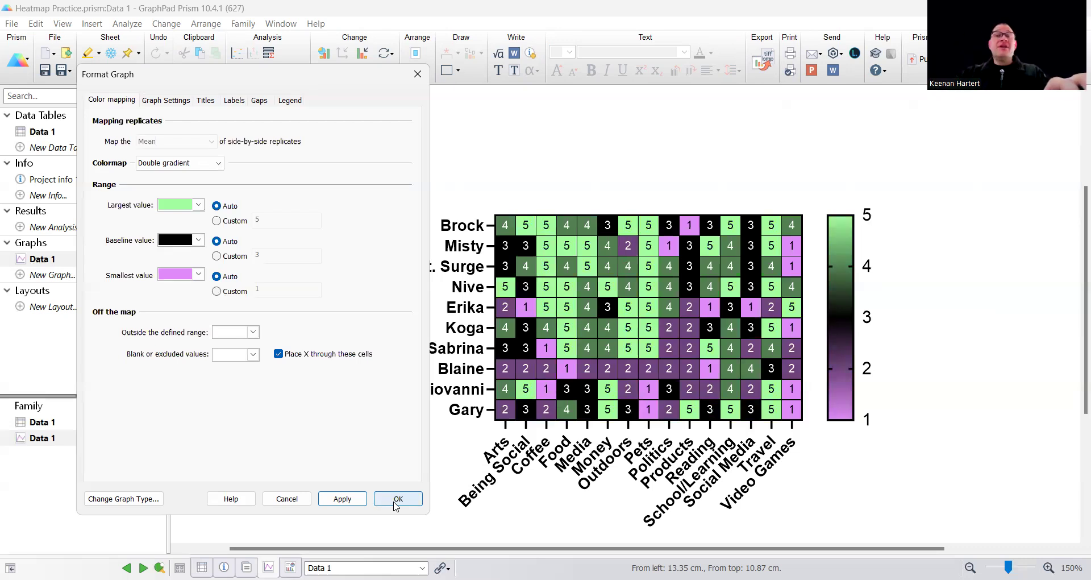
click(295, 502)
Change the Pets value in row 8 of the Data 1 table to 2.4
click(54, 135)
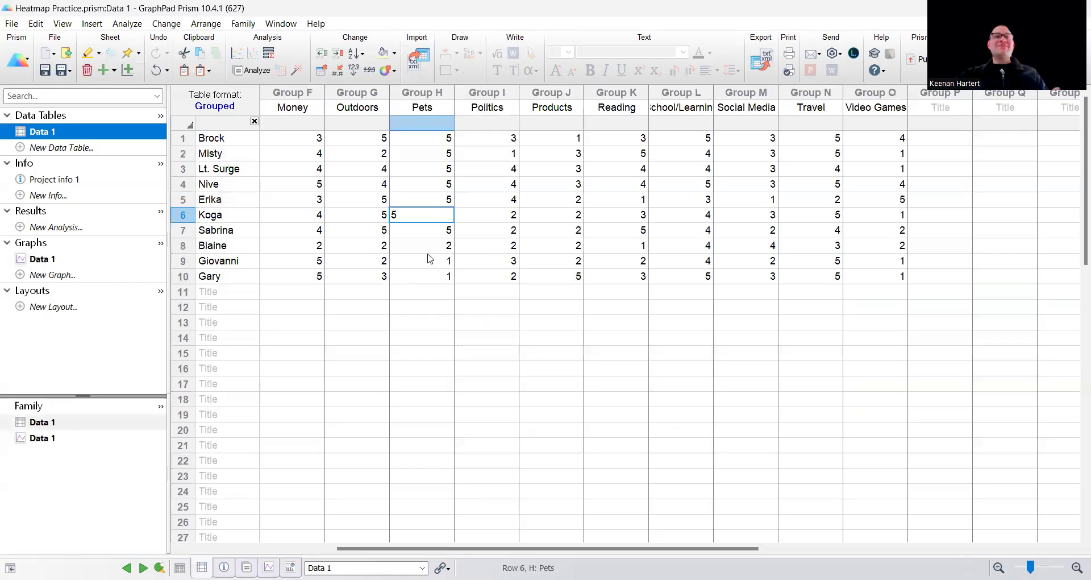
click(417, 235)
click(423, 246)
key(BackSpace)
text(2.4)
click(443, 353)
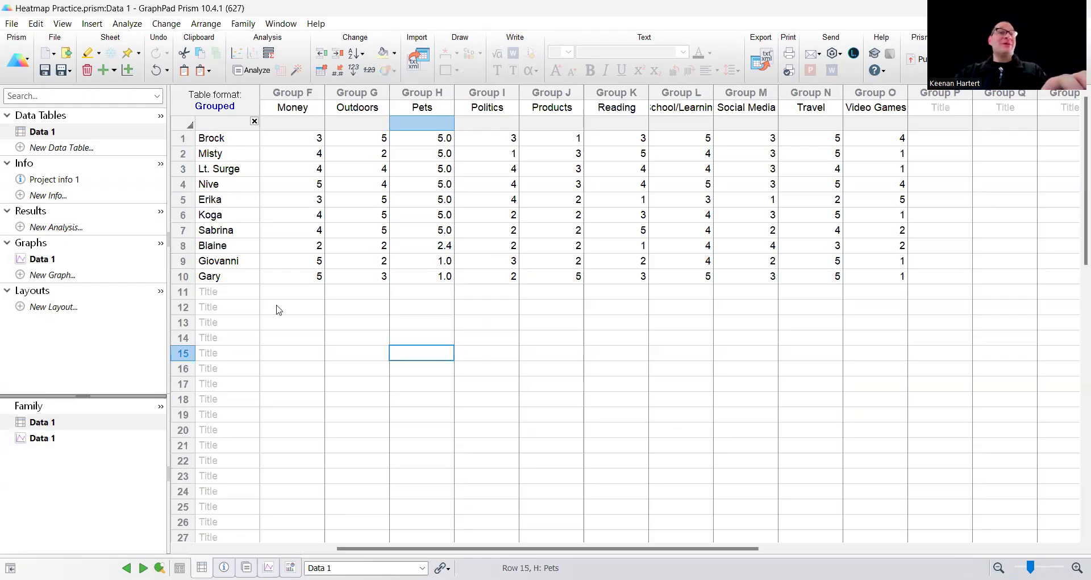
Return to the Data 1 heat map and inspect the Pets cell in row 8
click(80, 259)
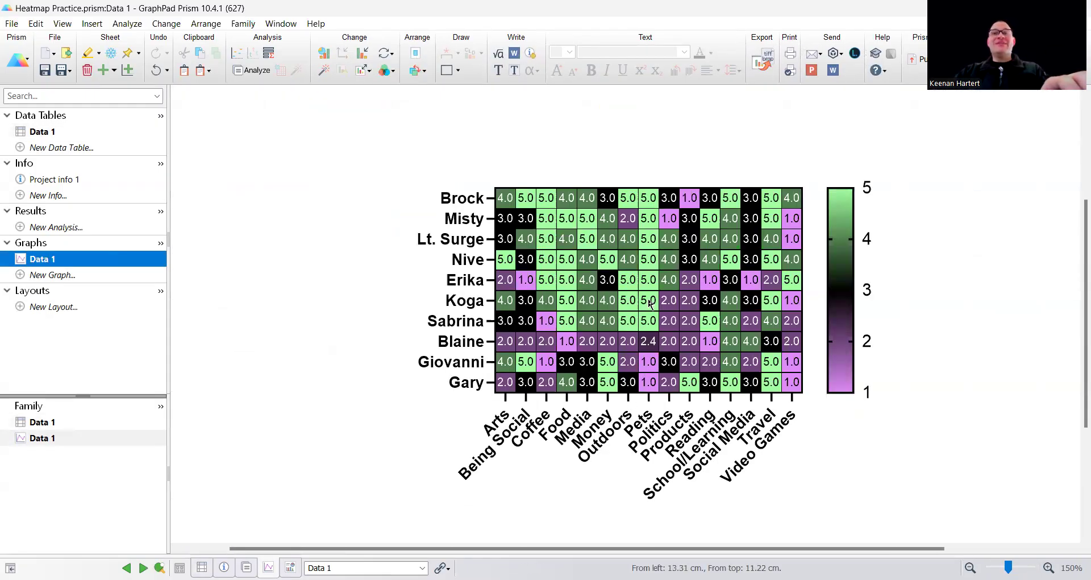
mouse_move(651, 354)
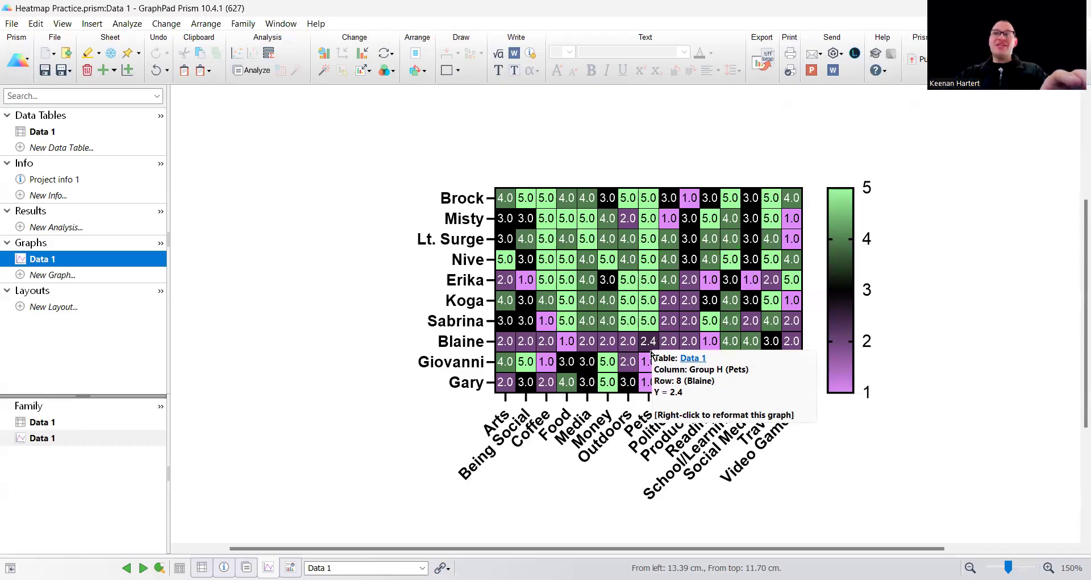
click(380, 412)
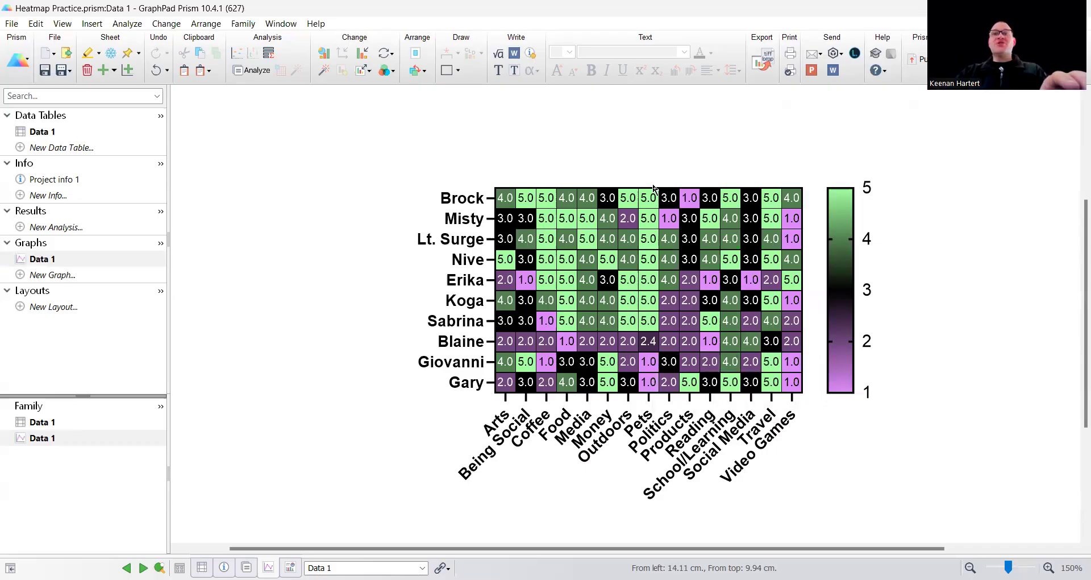